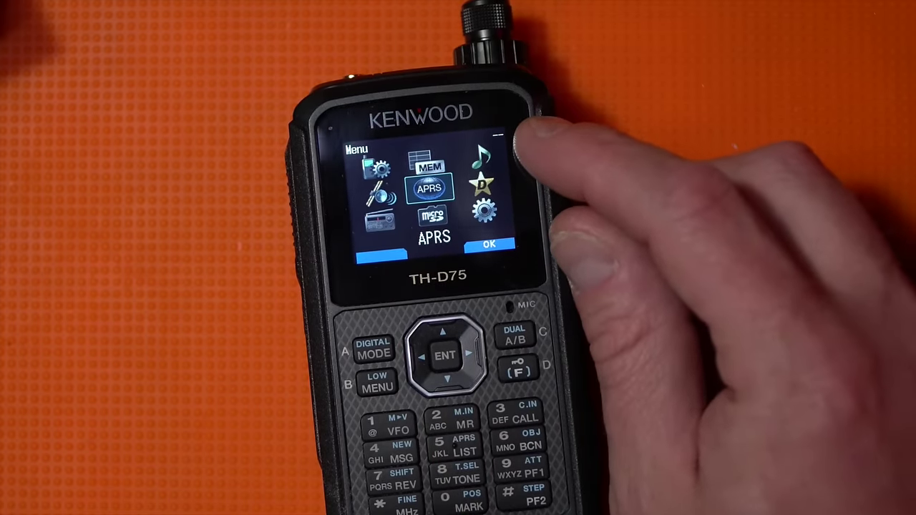
{"action": "key", "text": "Up"}
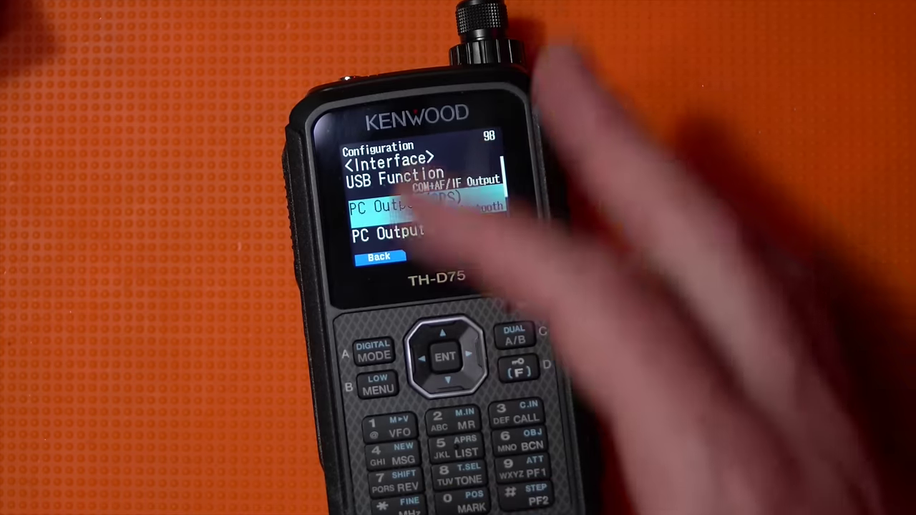
{"action": "key", "text": "Down"}
{"action": "key", "text": "Down"}
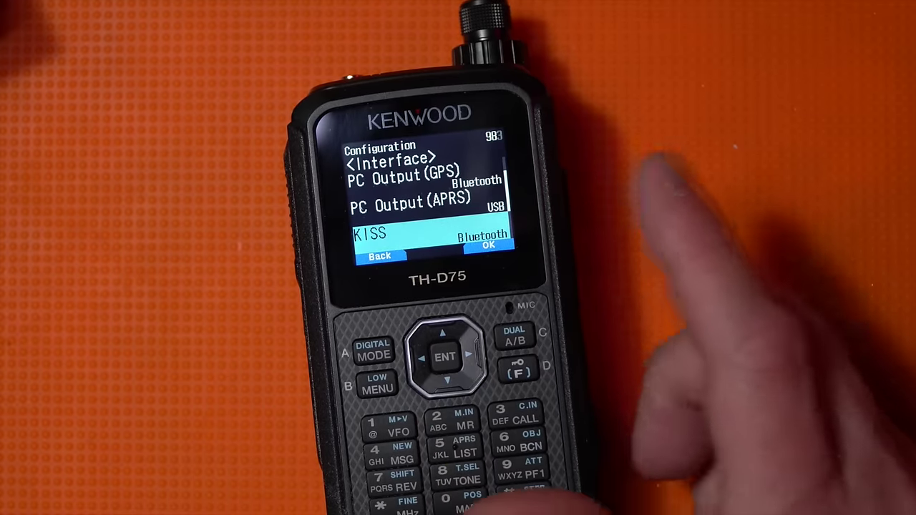
{"action": "key", "text": "Down"}
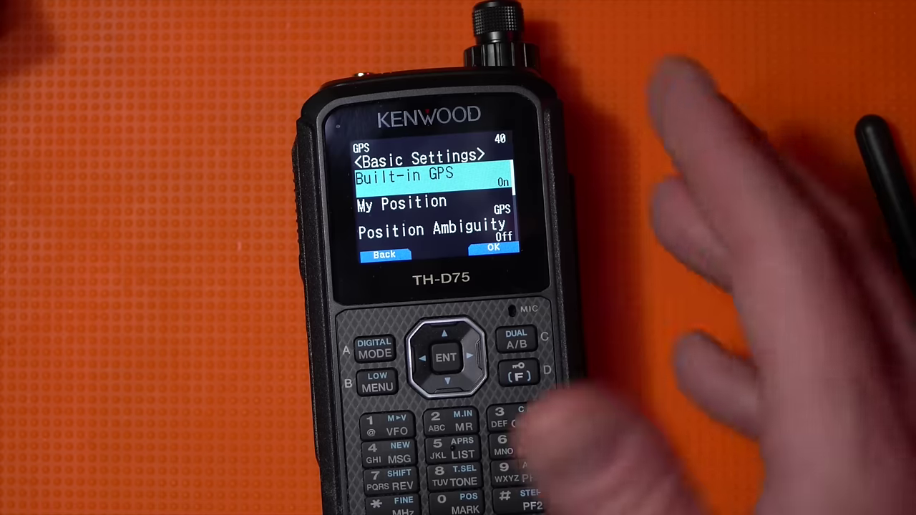
{"action": "key", "text": "Down"}
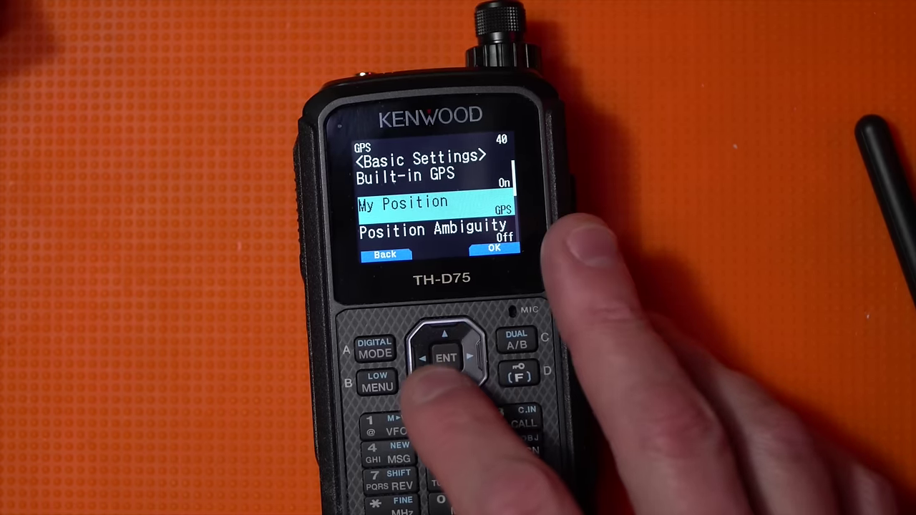
{"action": "key", "text": "Down"}
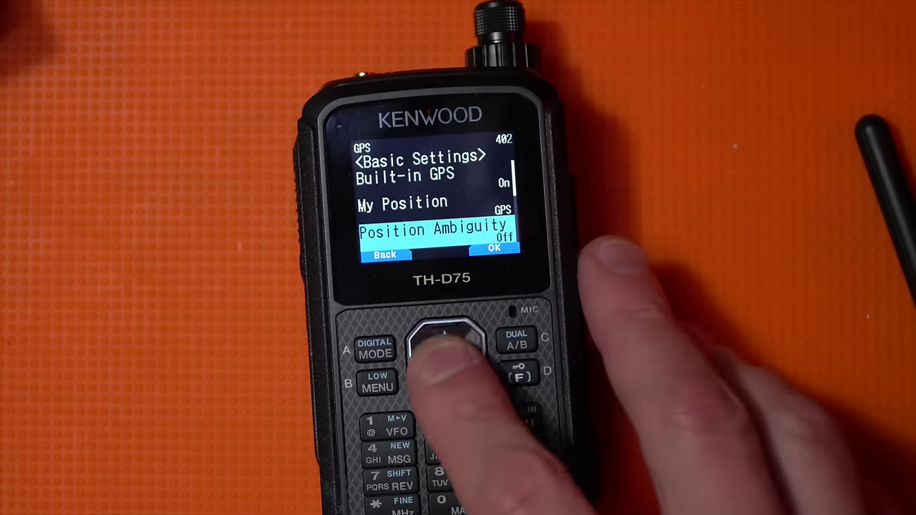
{"action": "key", "text": "Return"}
{"action": "key", "text": "Down"}
{"action": "key", "text": "Down"}
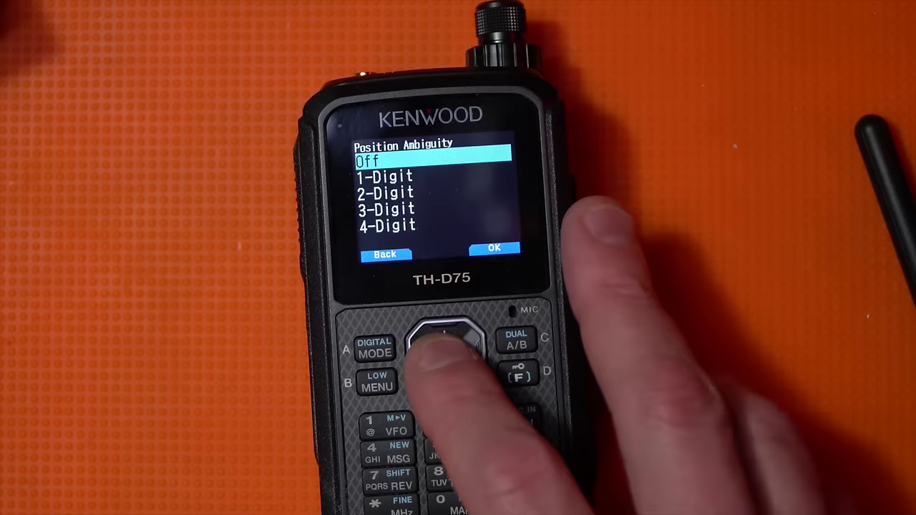
{"action": "key", "text": "Return"}
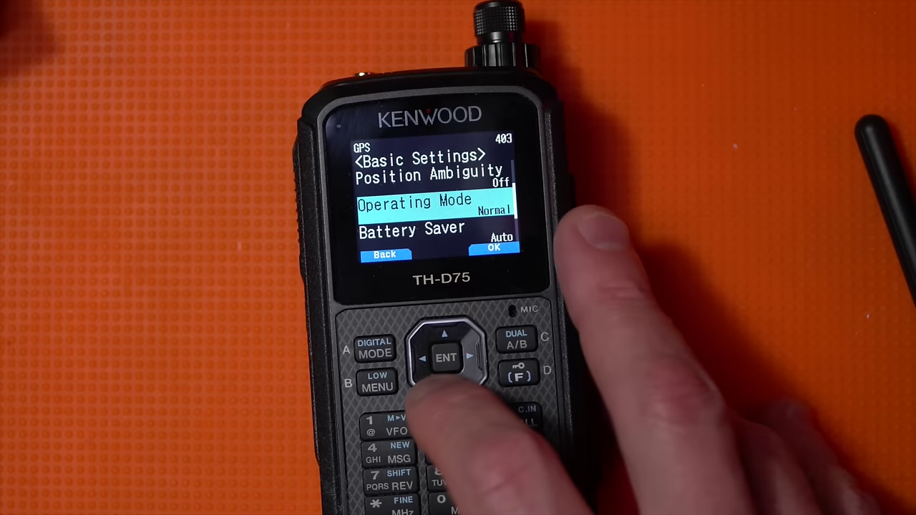
{"action": "key", "text": "Escape"}
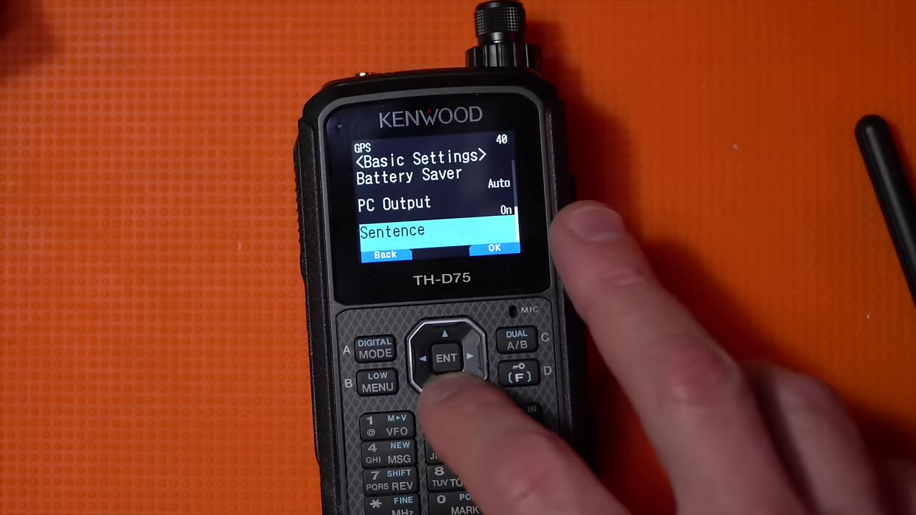
{"action": "key", "text": "Up"}
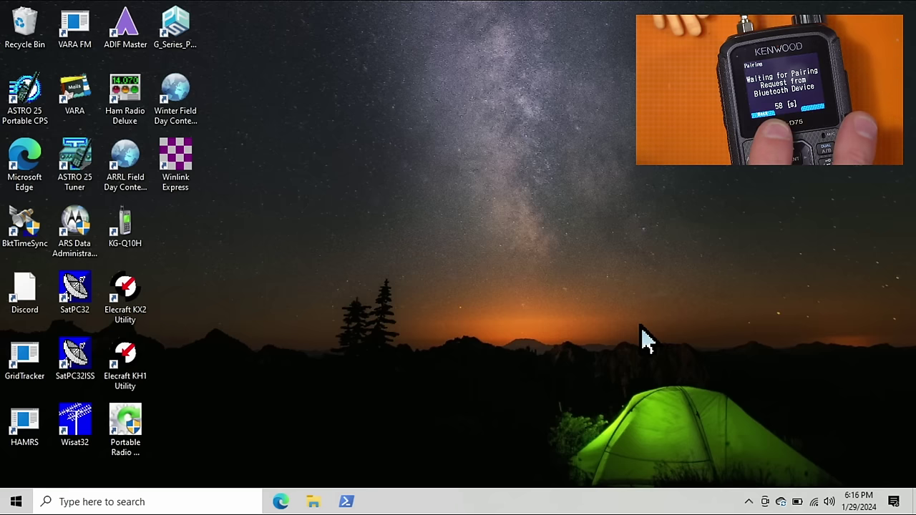
Step: Try to add the TH-D75 radio to Windows as a new Bluetooth device, then close the Bluetooth settings
{"action": "left_click", "coordinate": [749, 503]}
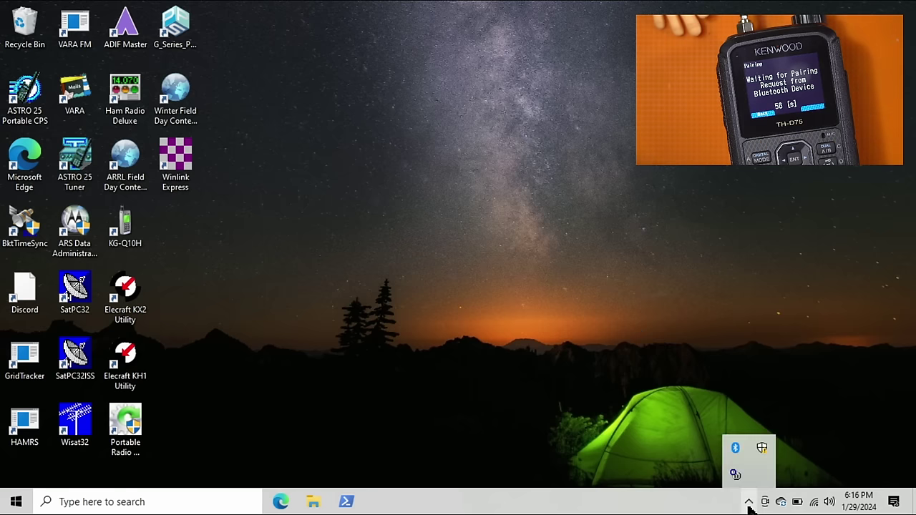
{"action": "right_click", "coordinate": [734, 450]}
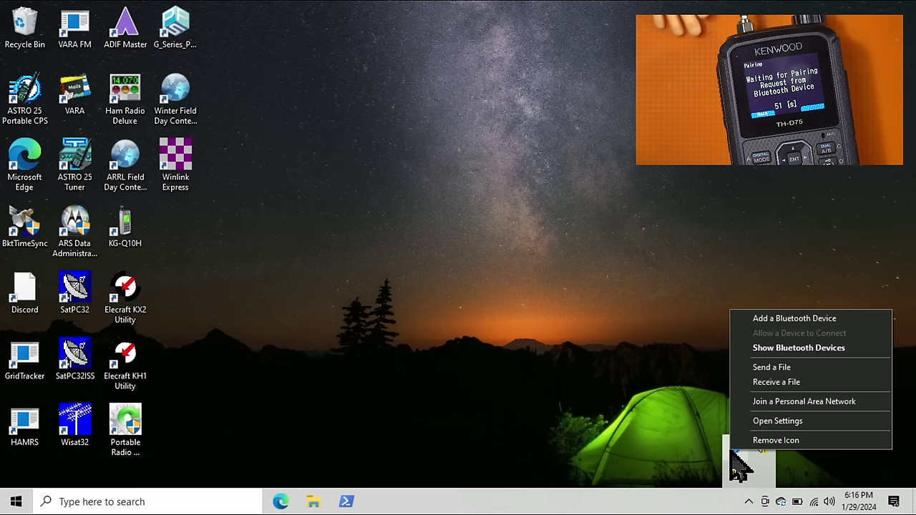
{"action": "left_click", "coordinate": [793, 318]}
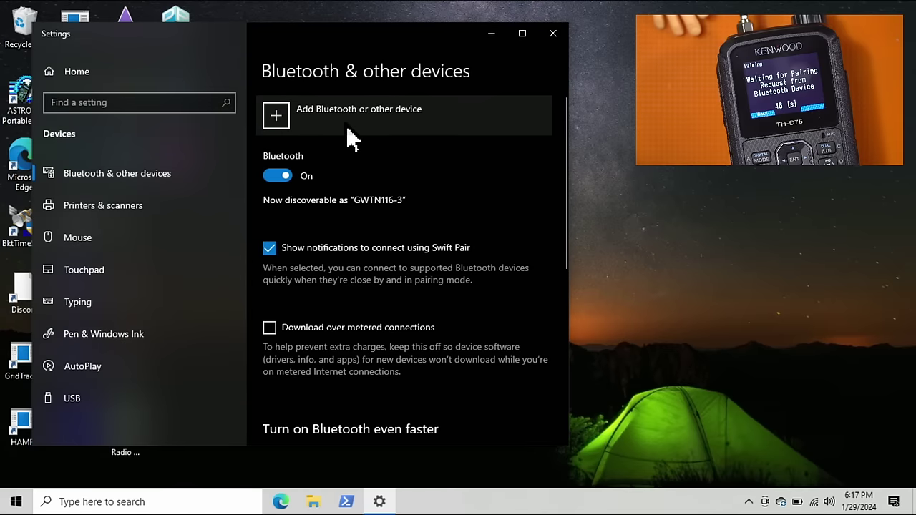
{"action": "left_click", "coordinate": [288, 131]}
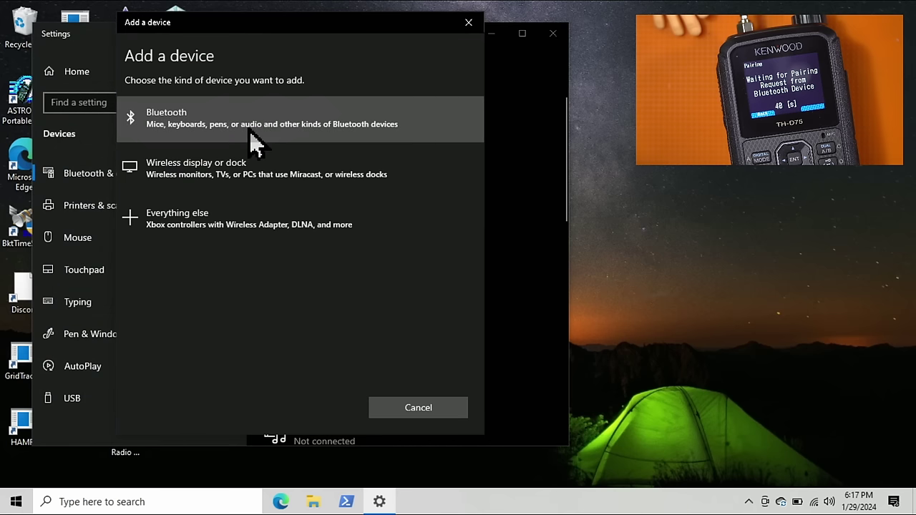
{"action": "left_click", "coordinate": [256, 145]}
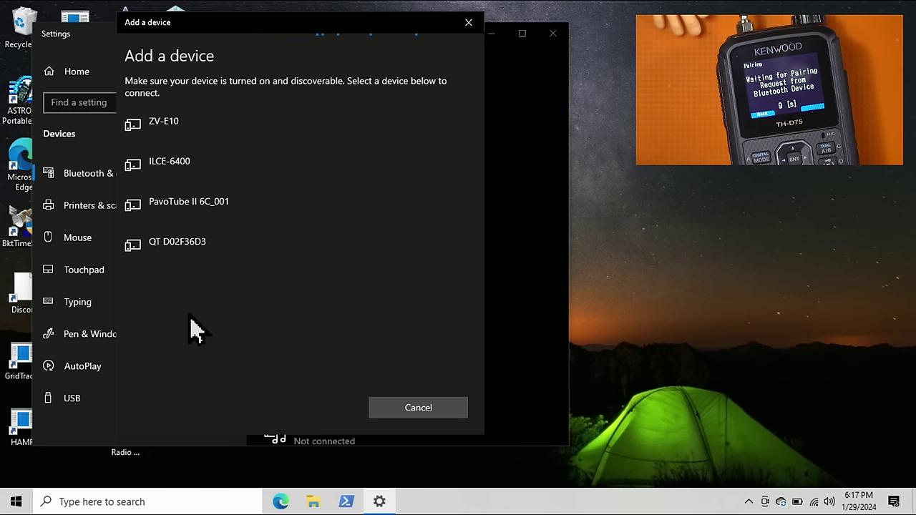
{"action": "left_click", "coordinate": [399, 410]}
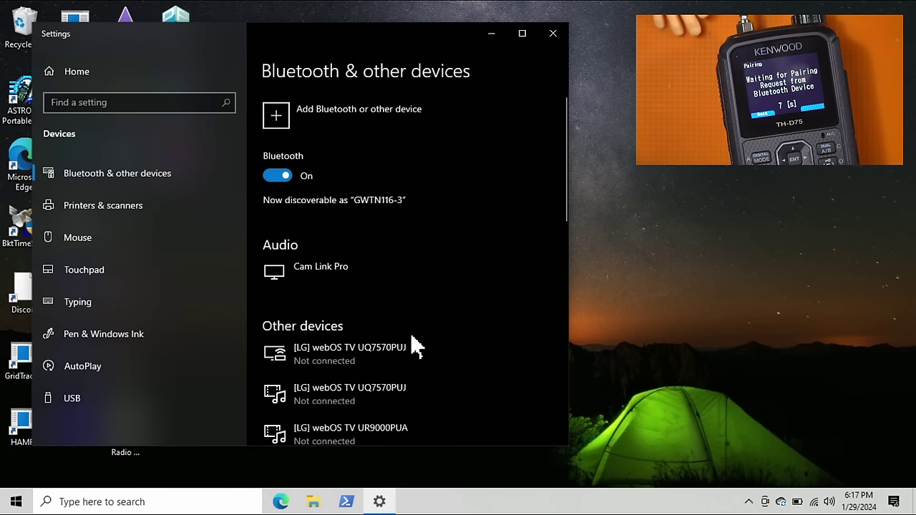
{"action": "left_click", "coordinate": [548, 33]}
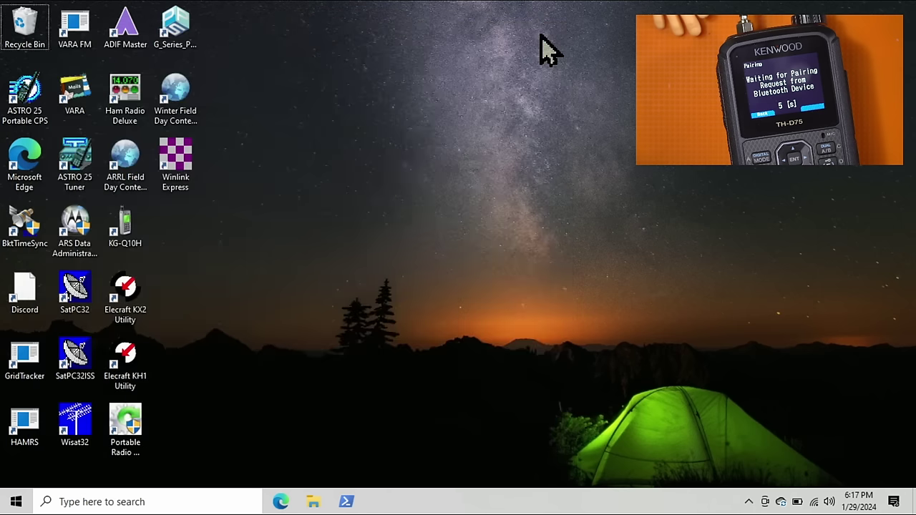
Step: Open Device Manager and expand Ports (COM & LPT) to check the Bluetooth serial ports
{"action": "key", "text": "super"}
{"action": "type", "text": "dev"}
{"action": "key", "text": "Return"}
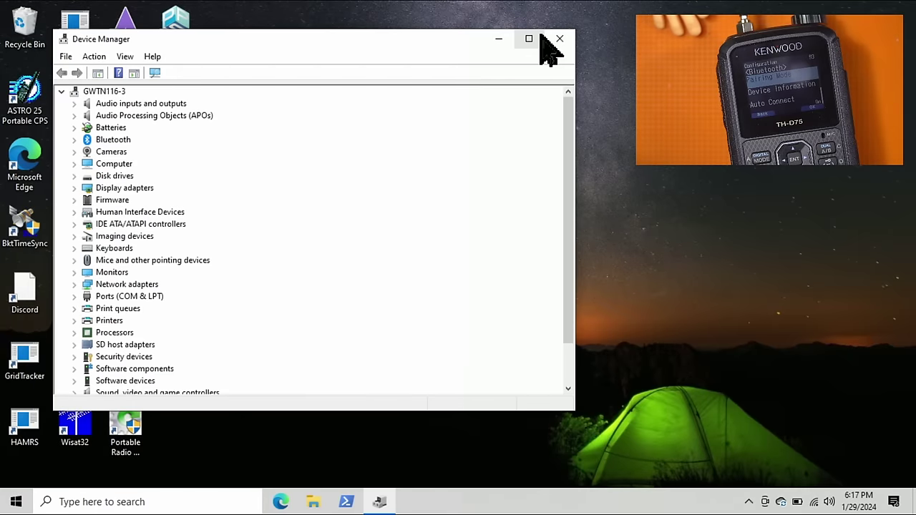
{"action": "left_click", "coordinate": [74, 297]}
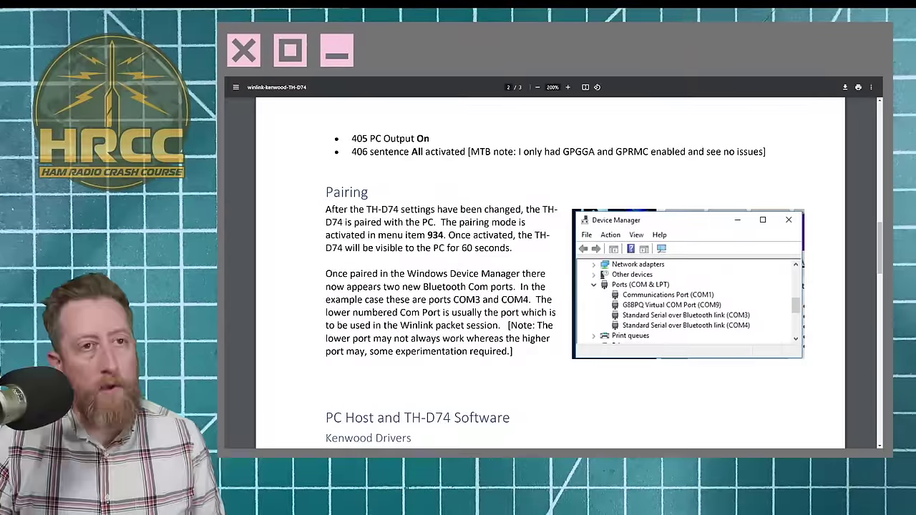
Step: Examine the Kenwood driver and TH-D74 firmware sections of the winlink-kenwood-TH-D74 guide, highlighting the software download address
{"action": "scroll", "coordinate": [549, 272], "scroll_direction": "down", "scroll_amount": 4}
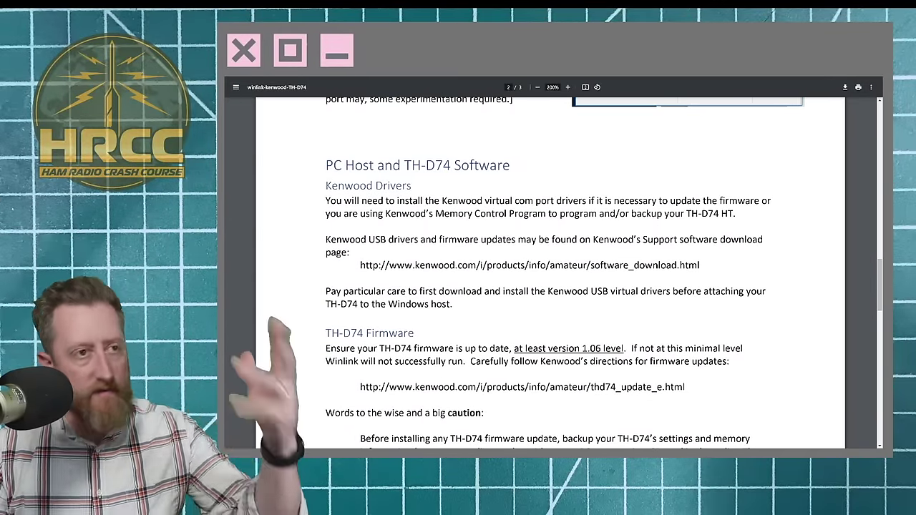
{"action": "scroll", "coordinate": [550, 272], "scroll_direction": "down", "scroll_amount": 1}
{"action": "scroll", "coordinate": [549, 272], "scroll_direction": "down", "scroll_amount": 1}
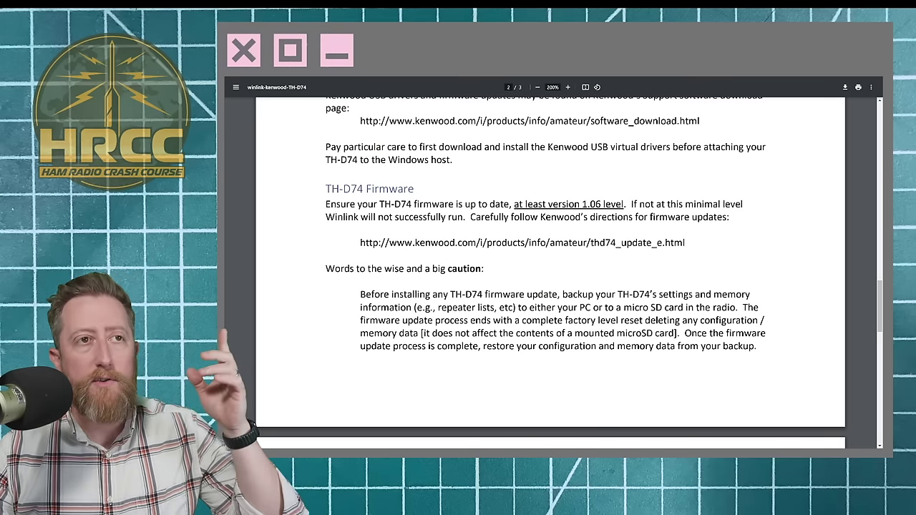
{"action": "scroll", "coordinate": [550, 272], "scroll_direction": "up", "scroll_amount": 3}
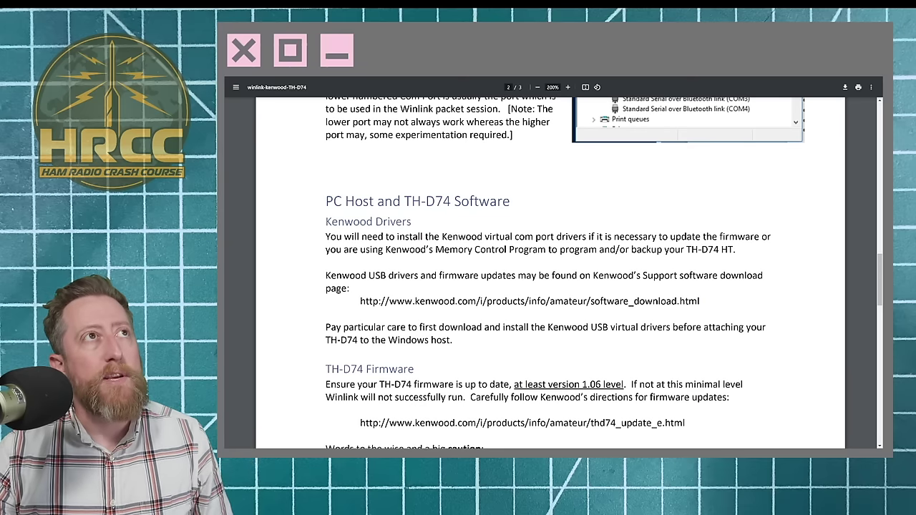
{"action": "left_click_drag", "start_coordinate": [413, 303], "coordinate": [714, 307]}
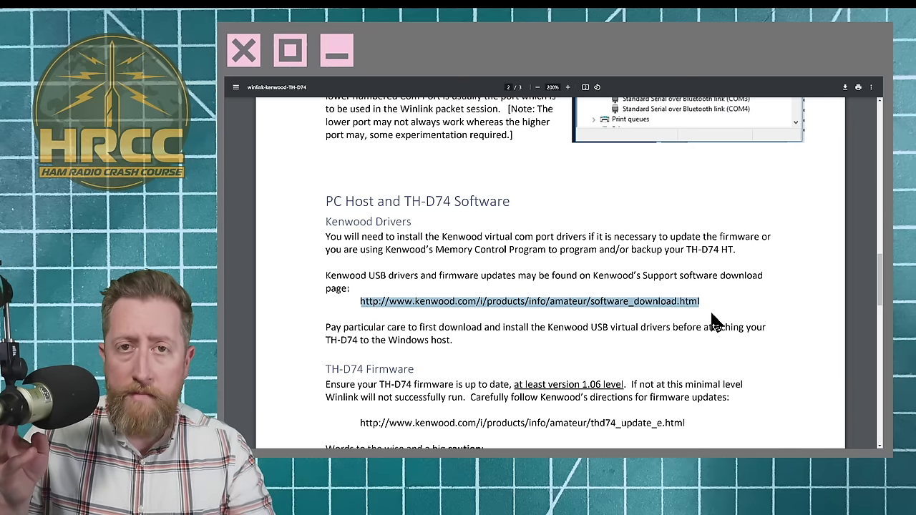
{"action": "scroll", "coordinate": [712, 315], "scroll_direction": "down", "scroll_amount": 2}
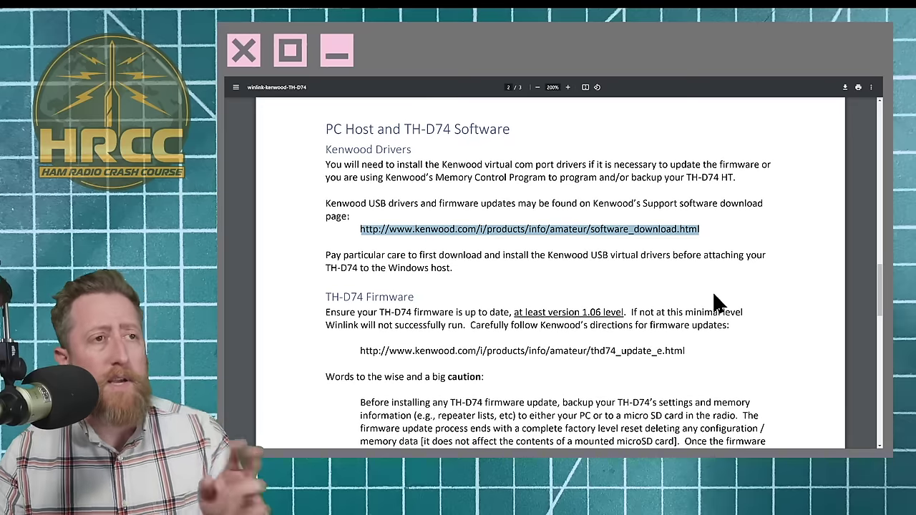
{"action": "scroll", "coordinate": [713, 292], "scroll_direction": "down", "scroll_amount": 2}
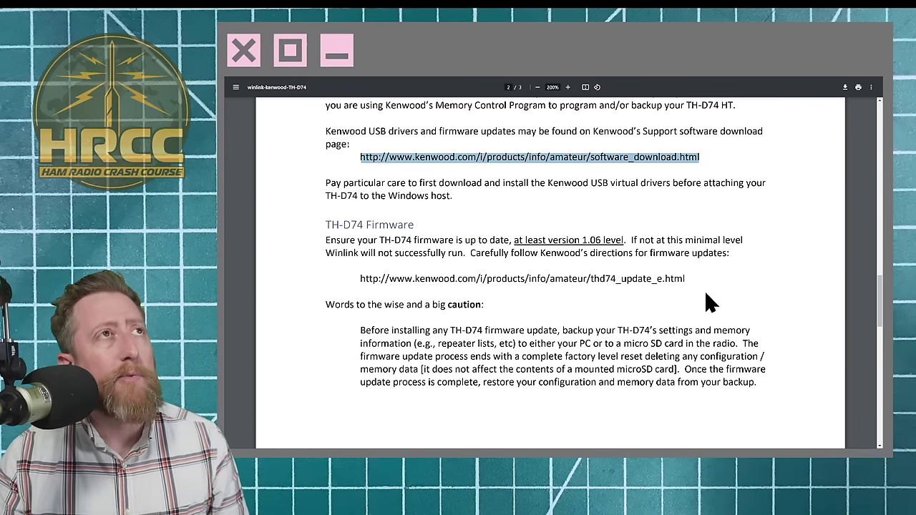
{"action": "scroll", "coordinate": [707, 301], "scroll_direction": "down", "scroll_amount": 2}
{"action": "scroll", "coordinate": [700, 299], "scroll_direction": "down", "scroll_amount": 8}
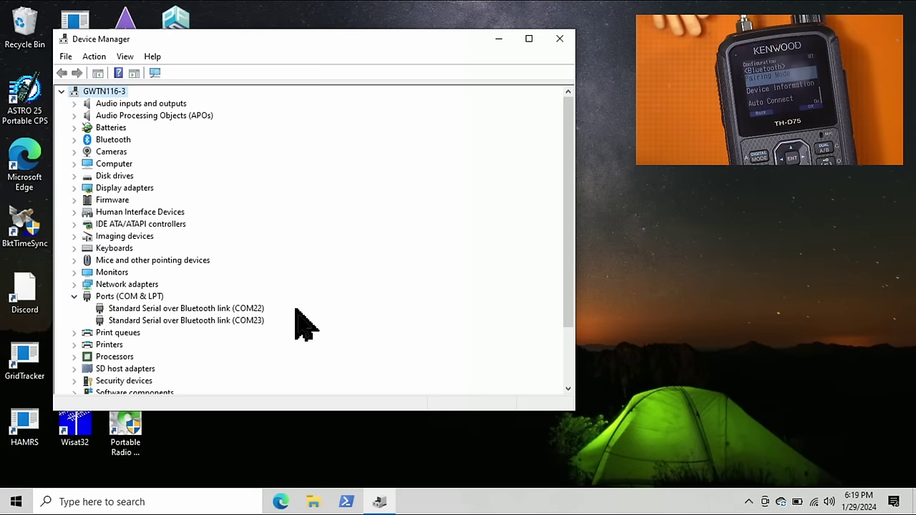
Step: Close Device Manager and open Winlink Express in a maximized window
{"action": "left_click", "coordinate": [559, 38]}
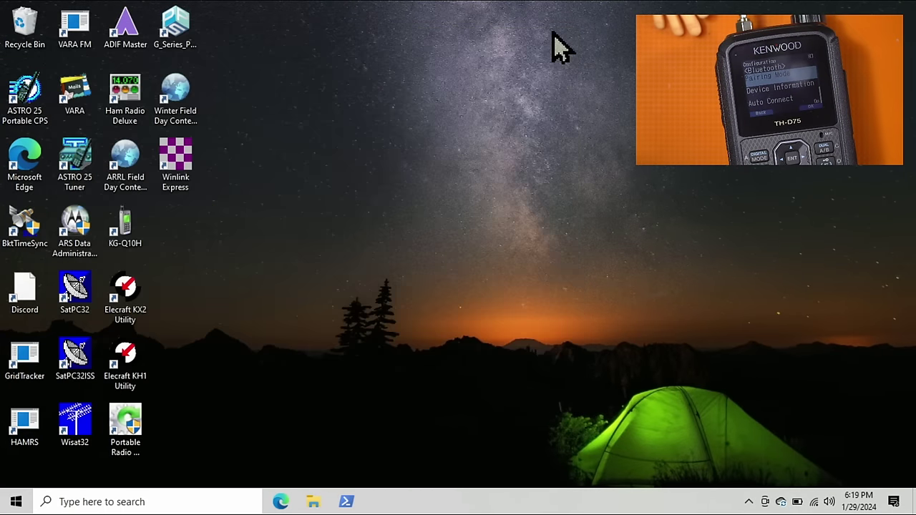
{"action": "double_click", "coordinate": [189, 172]}
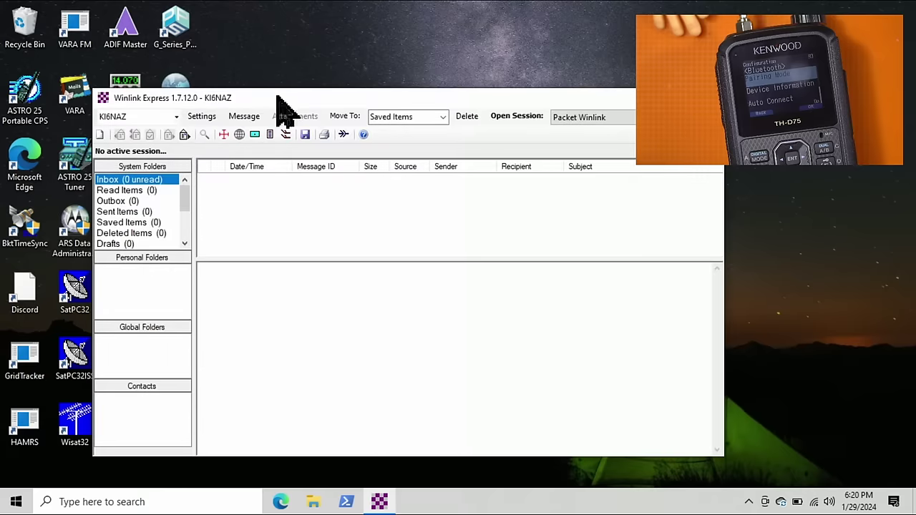
{"action": "left_click_drag", "start_coordinate": [276, 95], "coordinate": [193, 52]}
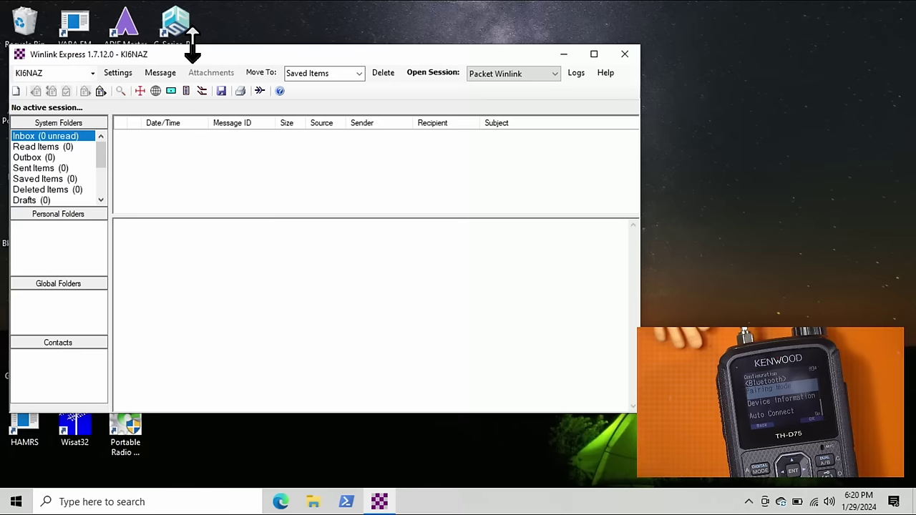
{"action": "double_click", "coordinate": [310, 53]}
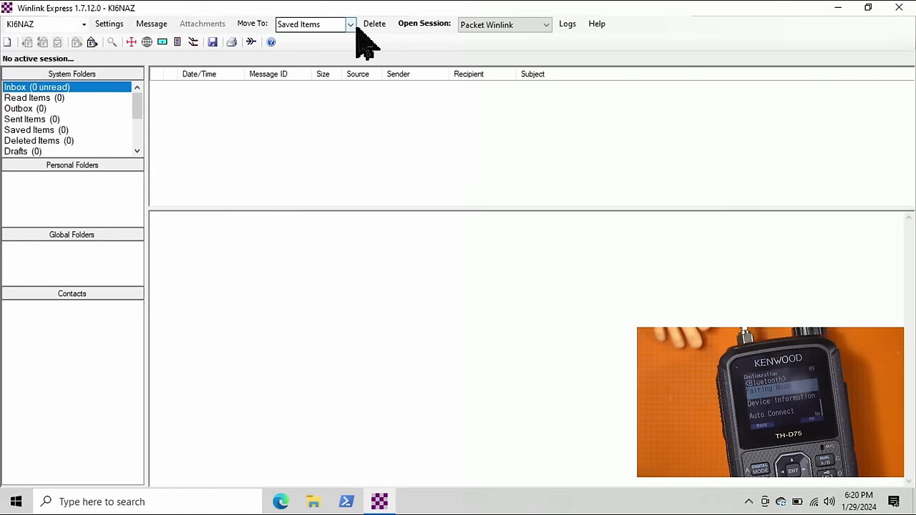
Step: Open a Packet Winlink session and bring up its TNC connection setup
{"action": "left_click", "coordinate": [541, 29]}
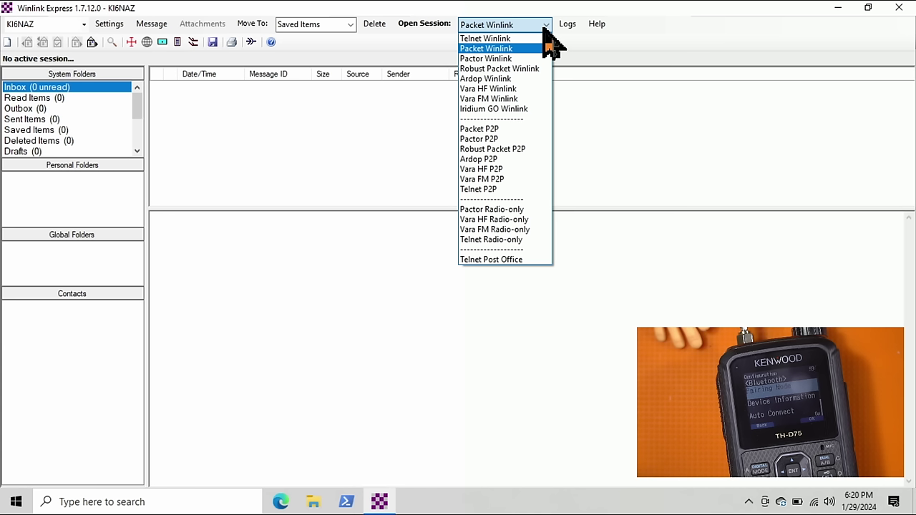
{"action": "left_click", "coordinate": [521, 52]}
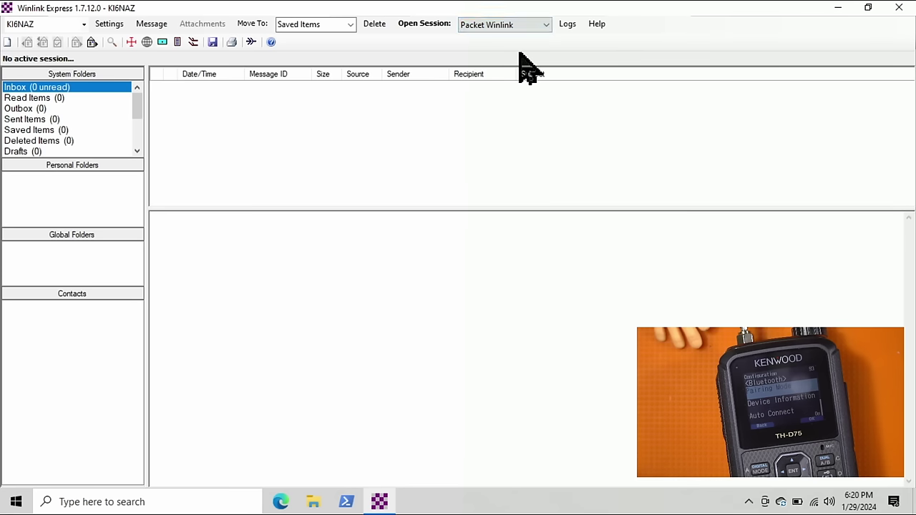
{"action": "left_click", "coordinate": [109, 25]}
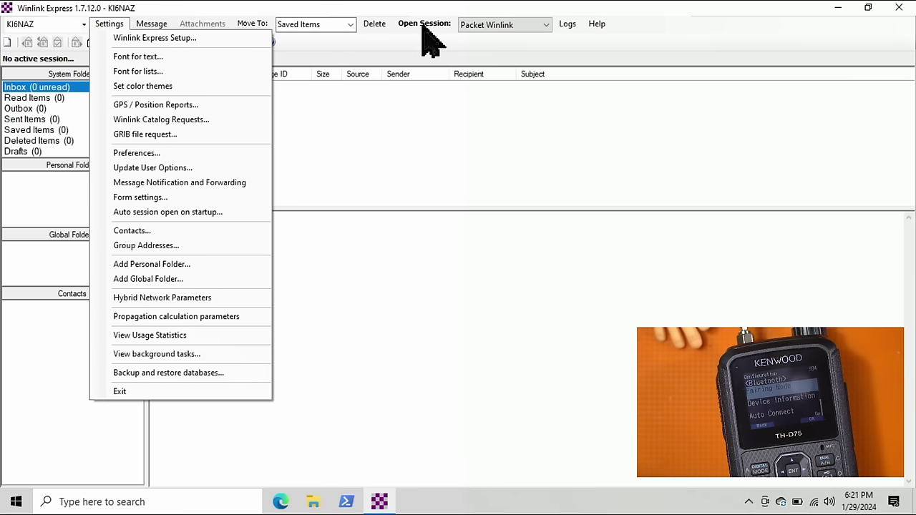
{"action": "left_click", "coordinate": [423, 108]}
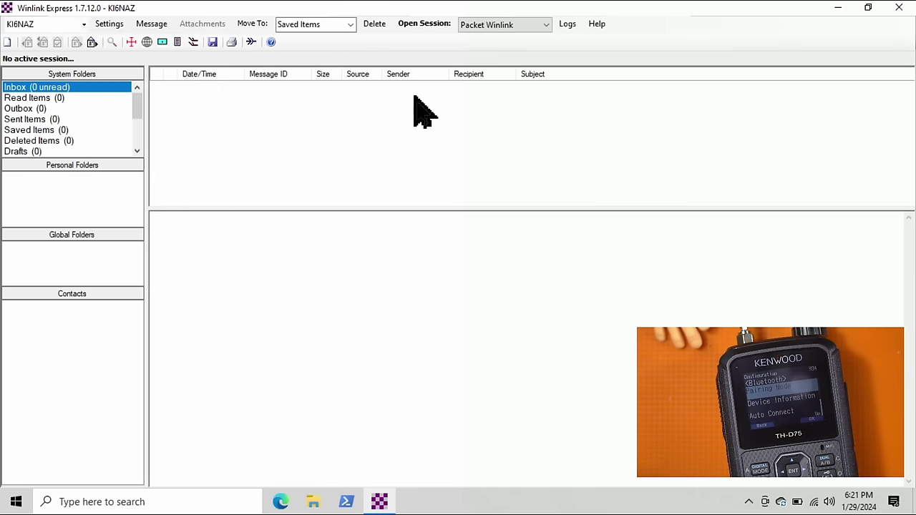
{"action": "left_click", "coordinate": [423, 36]}
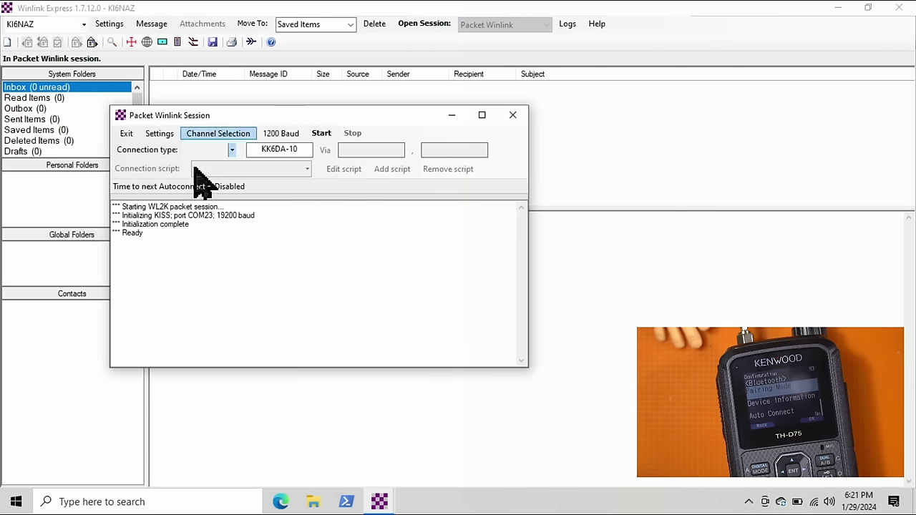
{"action": "left_click", "coordinate": [159, 136]}
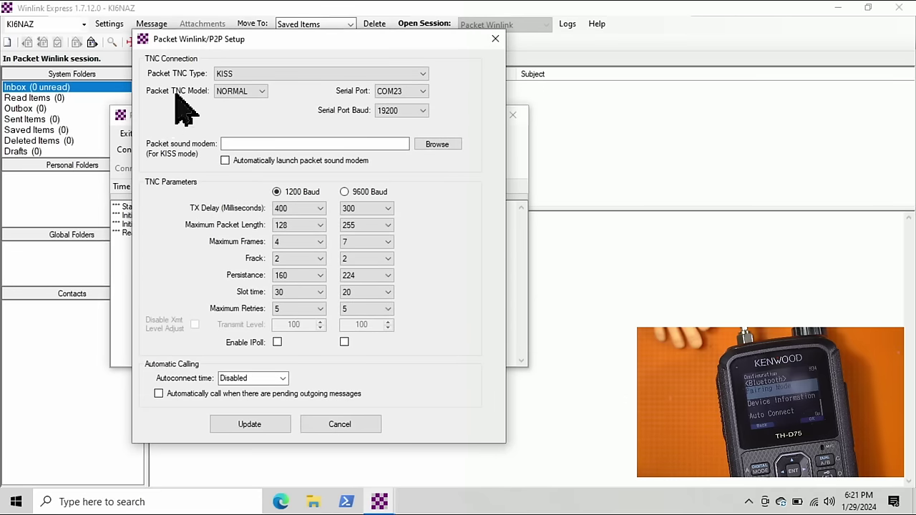
Step: Select COM23 as the KISS TNC's serial port and save the packet setup
{"action": "left_click", "coordinate": [422, 95]}
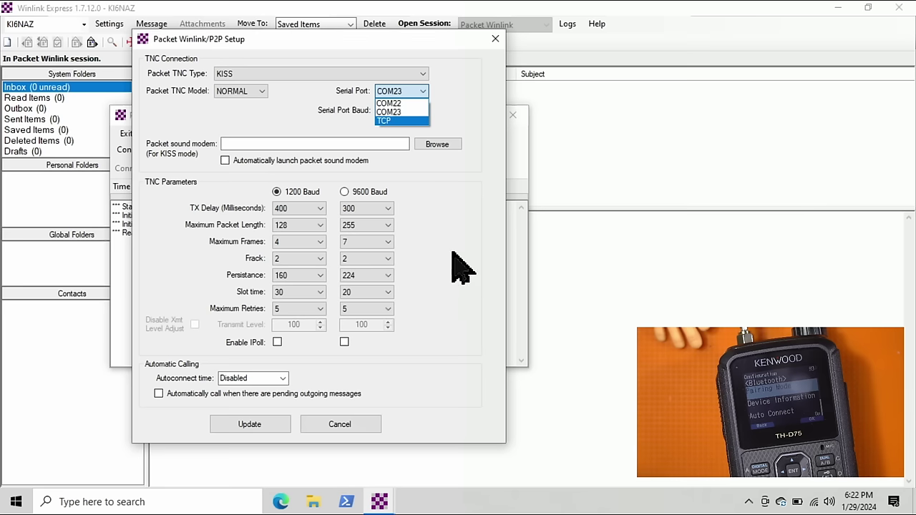
{"action": "left_click", "coordinate": [418, 112]}
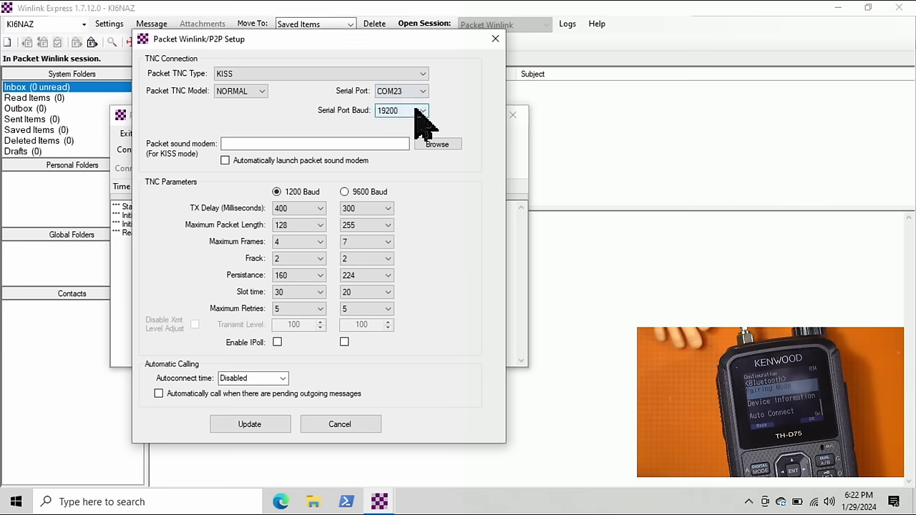
{"action": "left_click", "coordinate": [249, 427]}
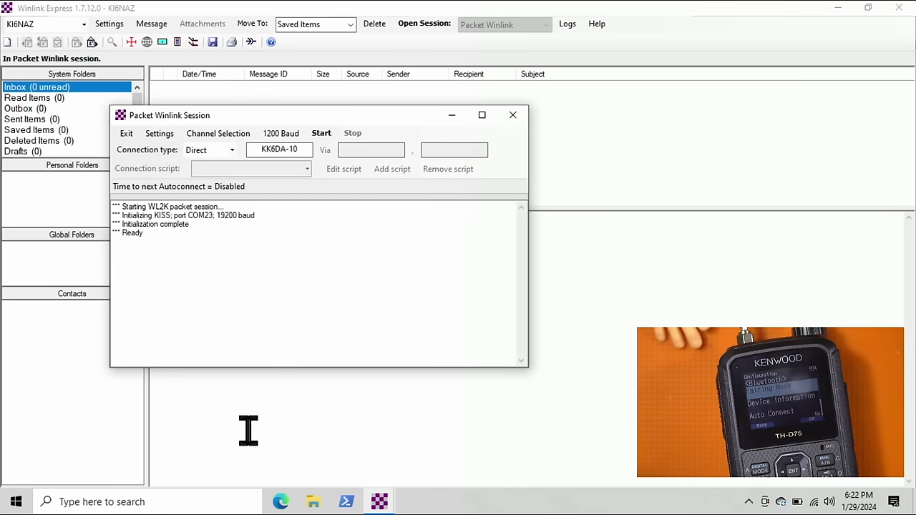
Step: Reopen the packet TNC setup, and list the Ports (COM & LPT) devices in Device Manager
{"action": "left_click", "coordinate": [159, 133]}
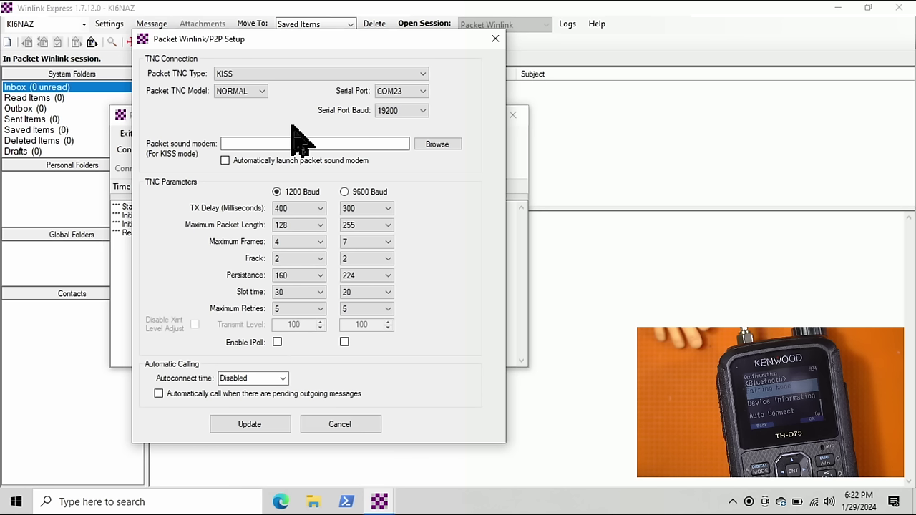
{"action": "key", "text": "super"}
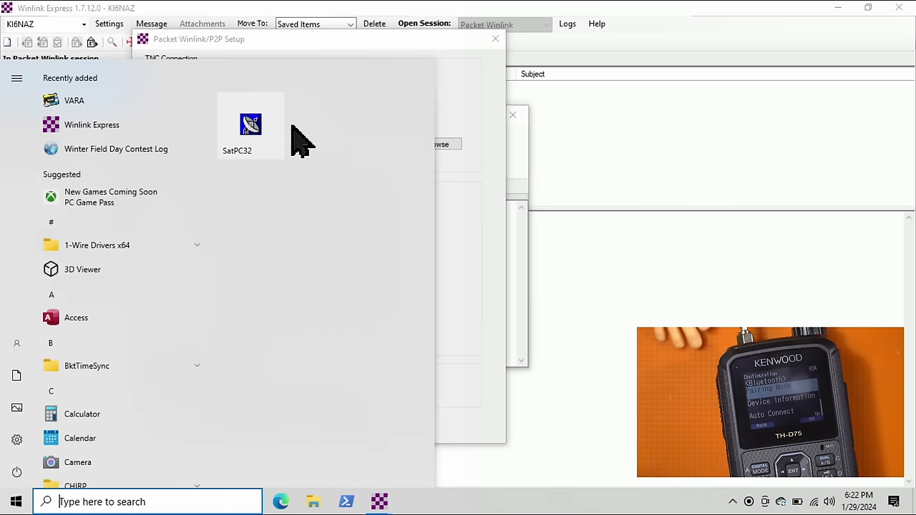
{"action": "type", "text": "devc"}
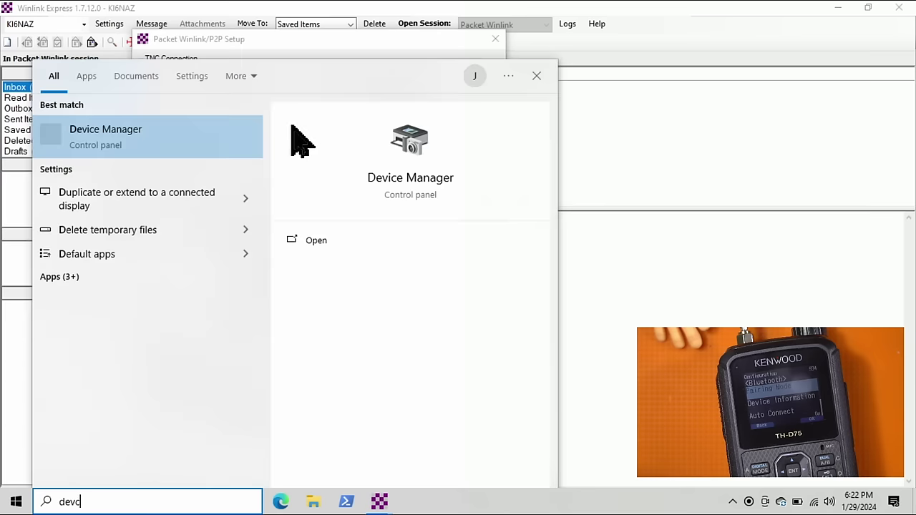
{"action": "key", "text": "Return"}
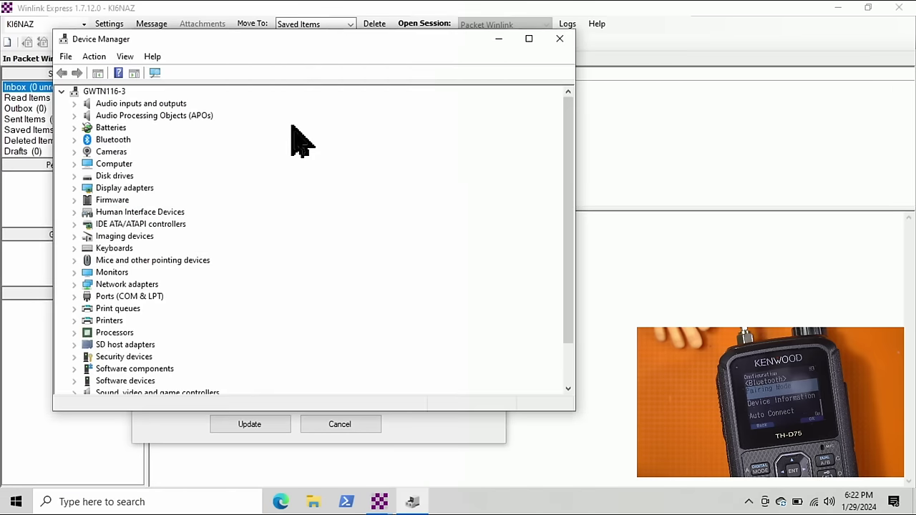
{"action": "left_click", "coordinate": [76, 298]}
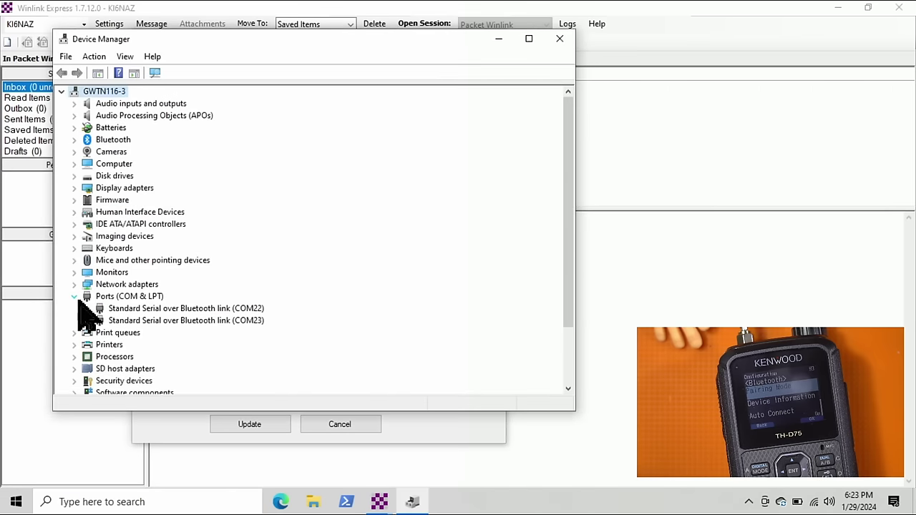
Step: Set the COM23 Bluetooth serial port's speed to 19200 bits per second and apply it
{"action": "right_click", "coordinate": [169, 323]}
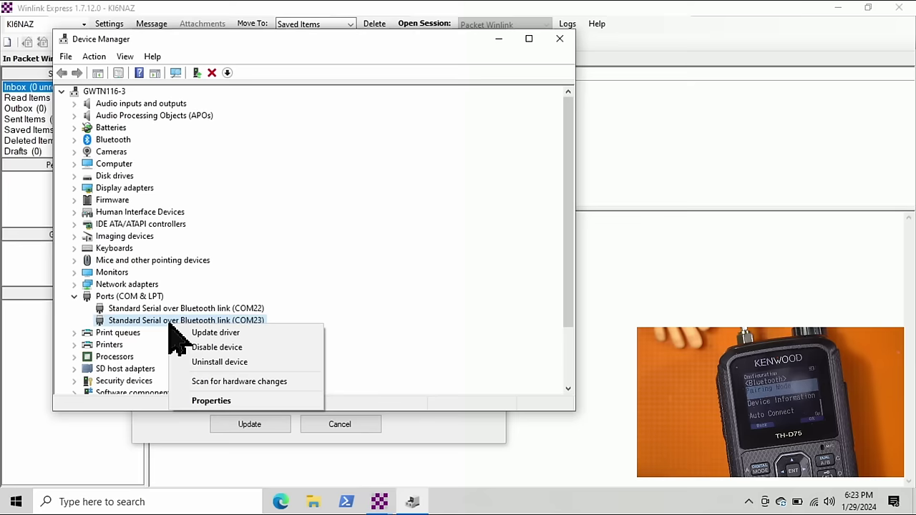
{"action": "left_click", "coordinate": [247, 403]}
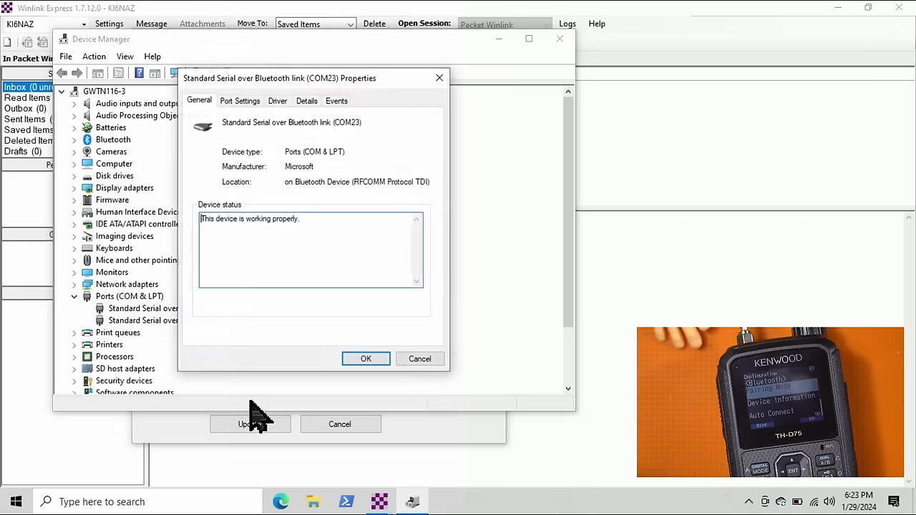
{"action": "left_click", "coordinate": [244, 102]}
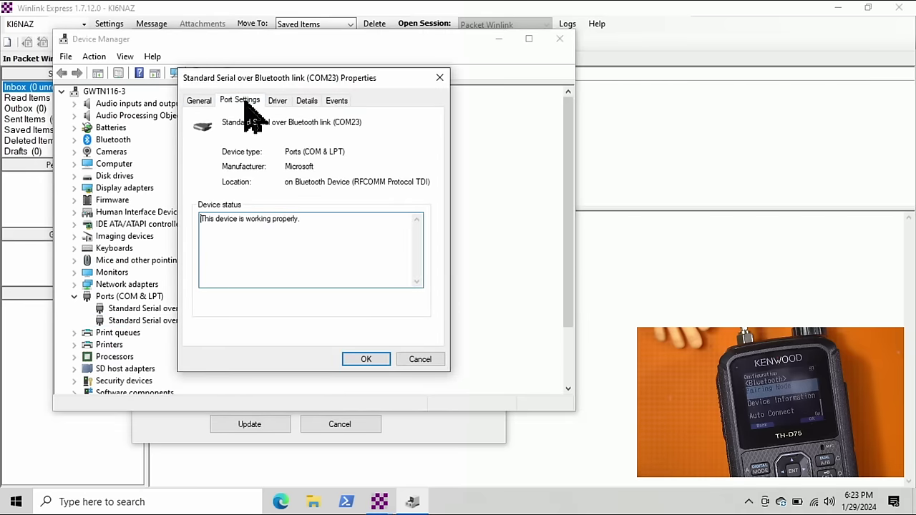
{"action": "left_click", "coordinate": [372, 134]}
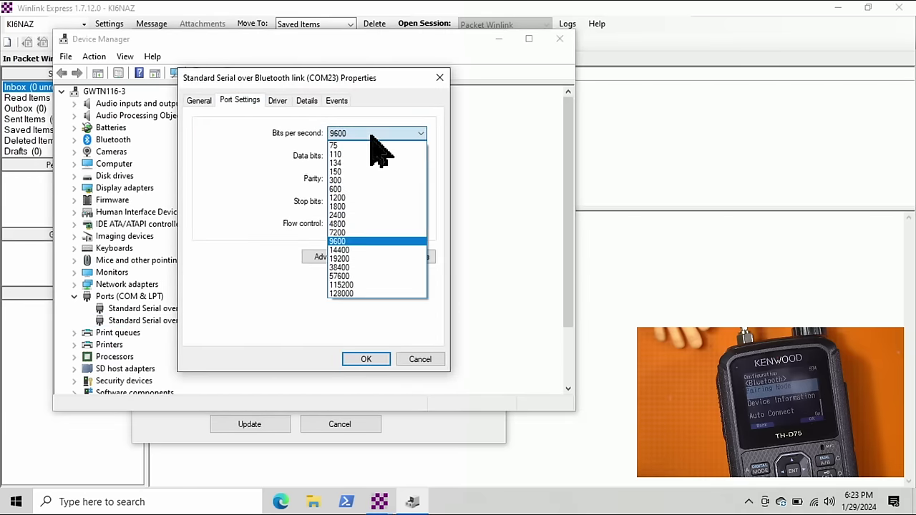
{"action": "left_click", "coordinate": [354, 259]}
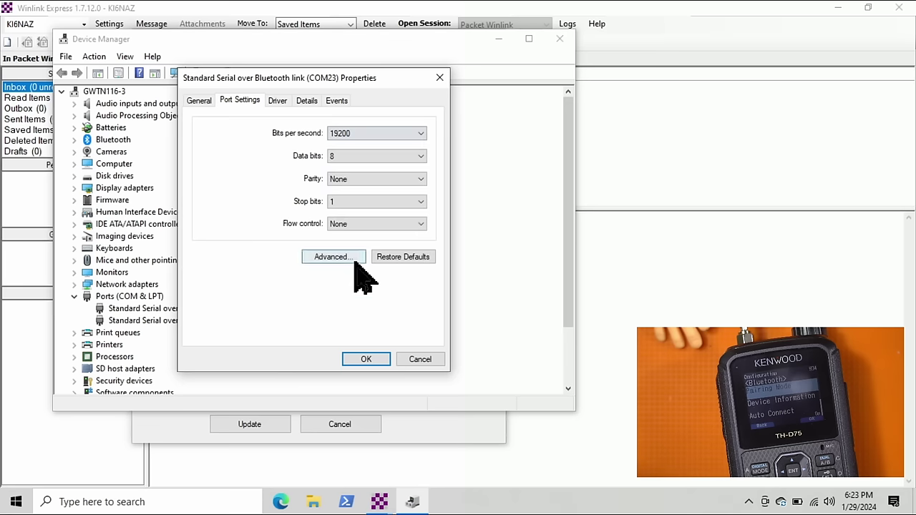
{"action": "left_click", "coordinate": [364, 360]}
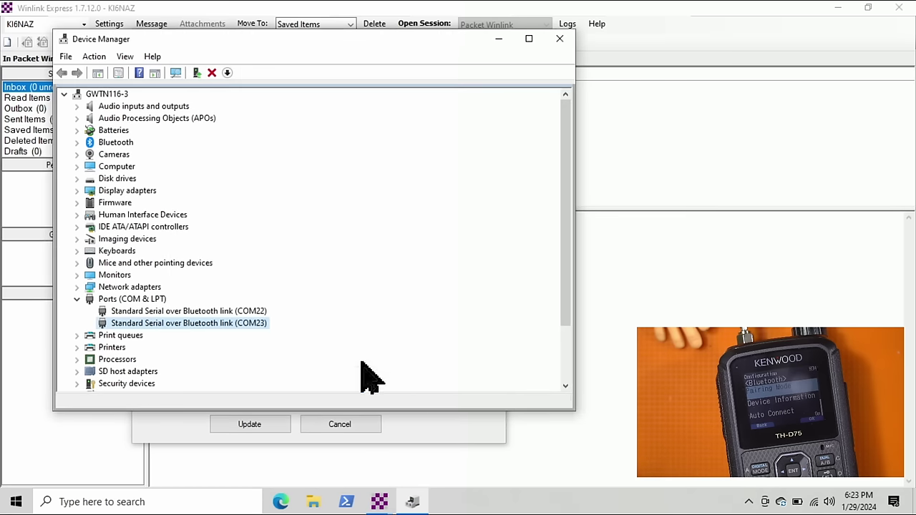
Step: Minimize Device Manager, check that the TNC's serial port baud matches at 19200, and save the packet setup
{"action": "left_click", "coordinate": [504, 40]}
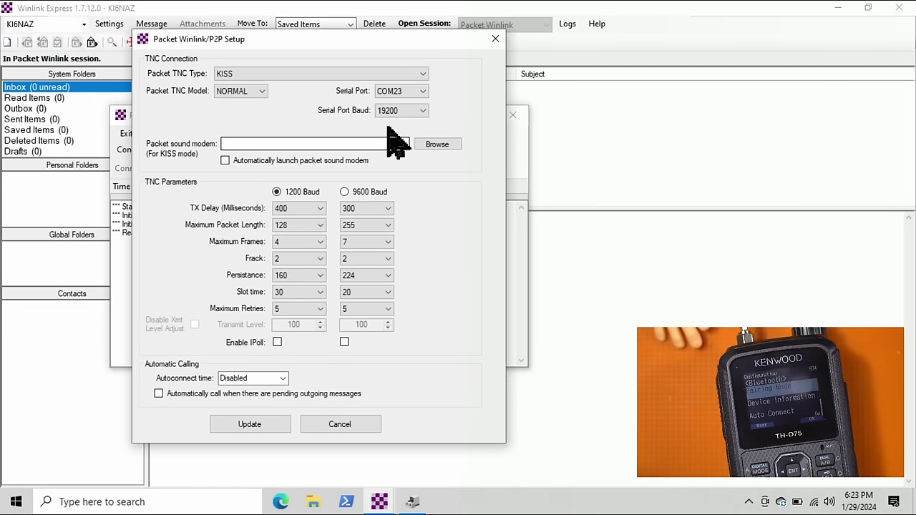
{"action": "left_click", "coordinate": [422, 112]}
{"action": "left_click", "coordinate": [422, 113]}
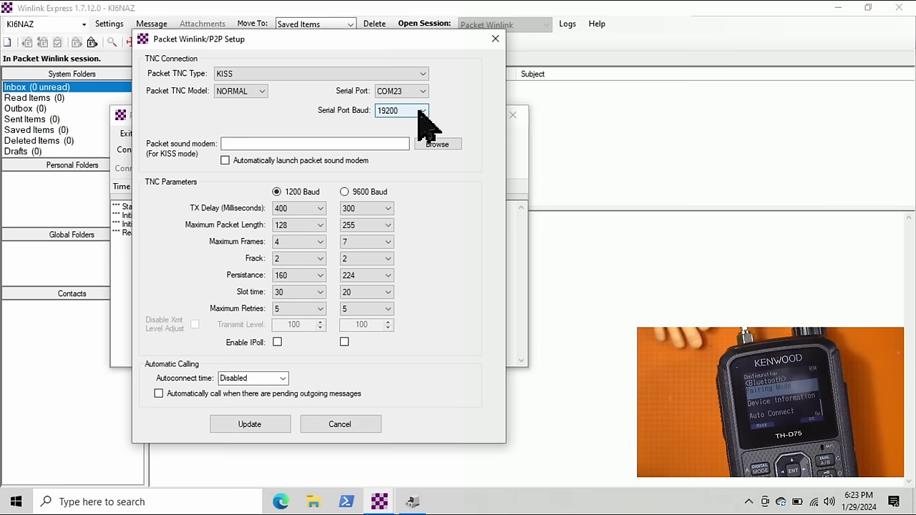
{"action": "left_click", "coordinate": [270, 424]}
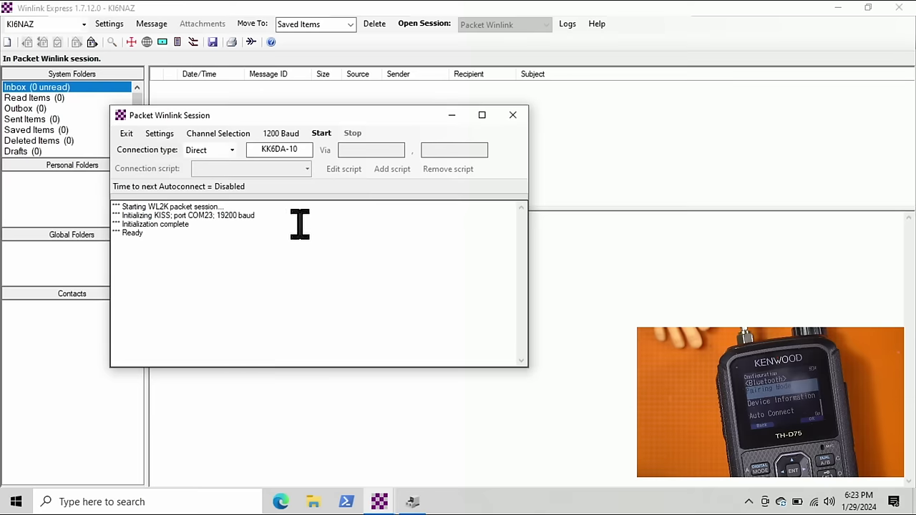
Step: Select the WD6CDN-11 gateway on 145.050 MHz and try to connect to it
{"action": "left_click", "coordinate": [211, 143]}
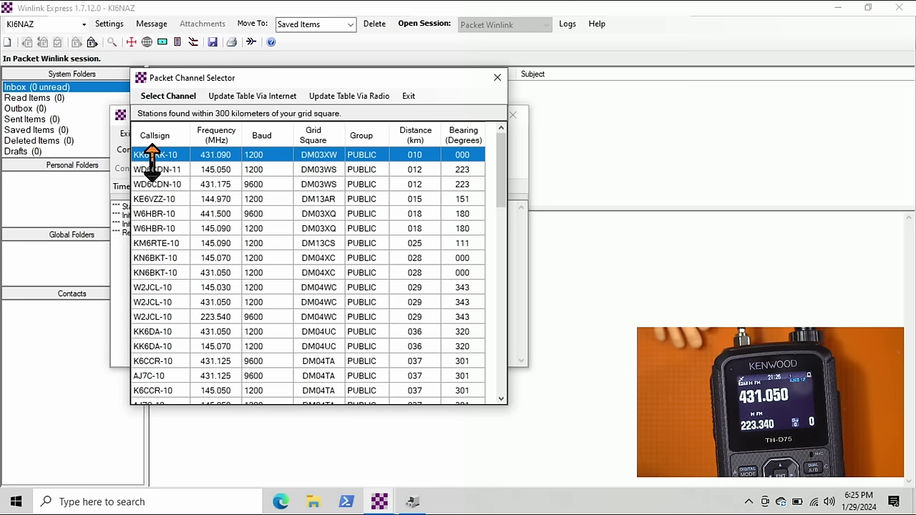
{"action": "double_click", "coordinate": [160, 170]}
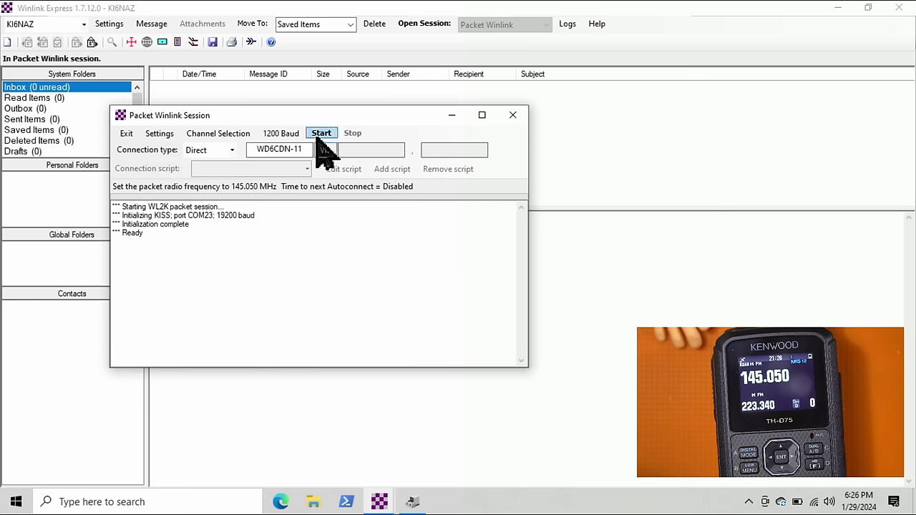
{"action": "left_click", "coordinate": [319, 137]}
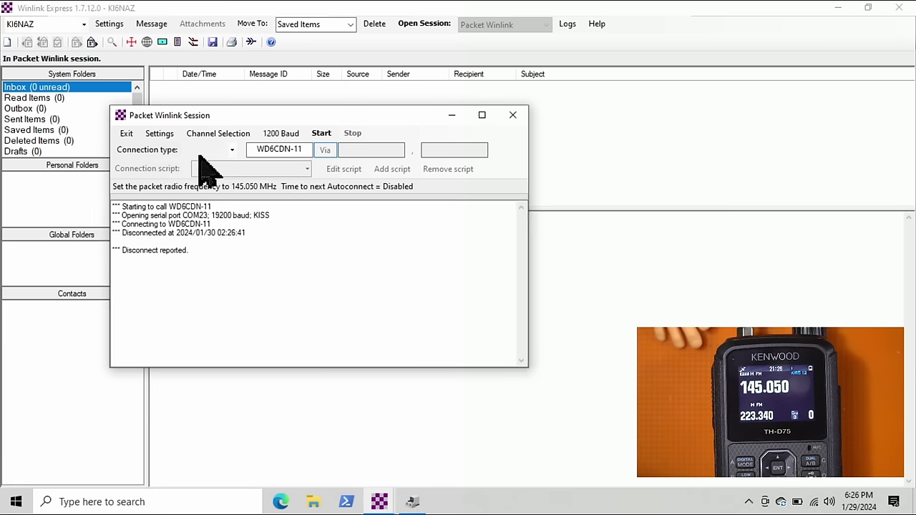
{"action": "left_click", "coordinate": [216, 134]}
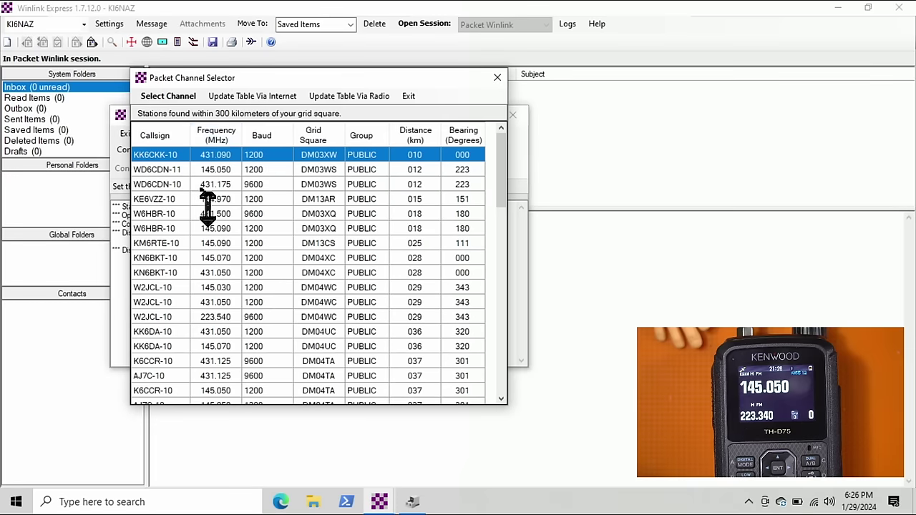
{"action": "double_click", "coordinate": [159, 200]}
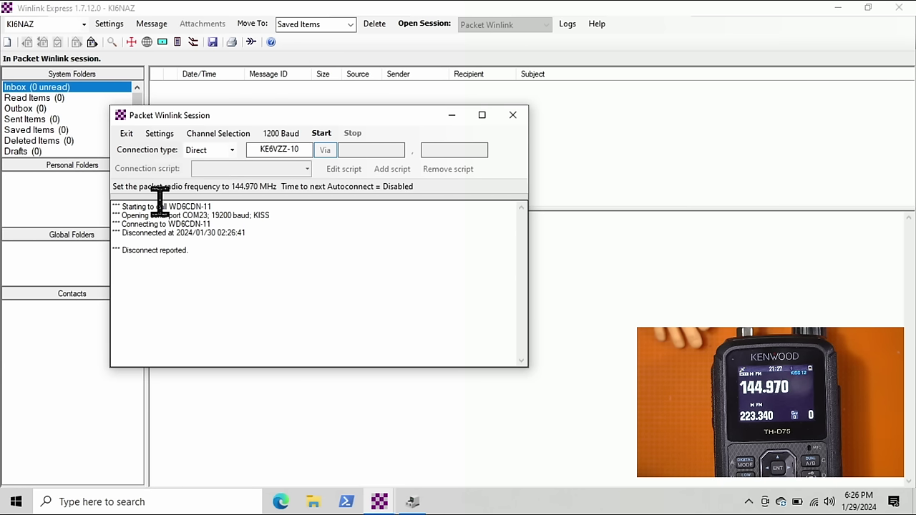
{"action": "left_click", "coordinate": [319, 134]}
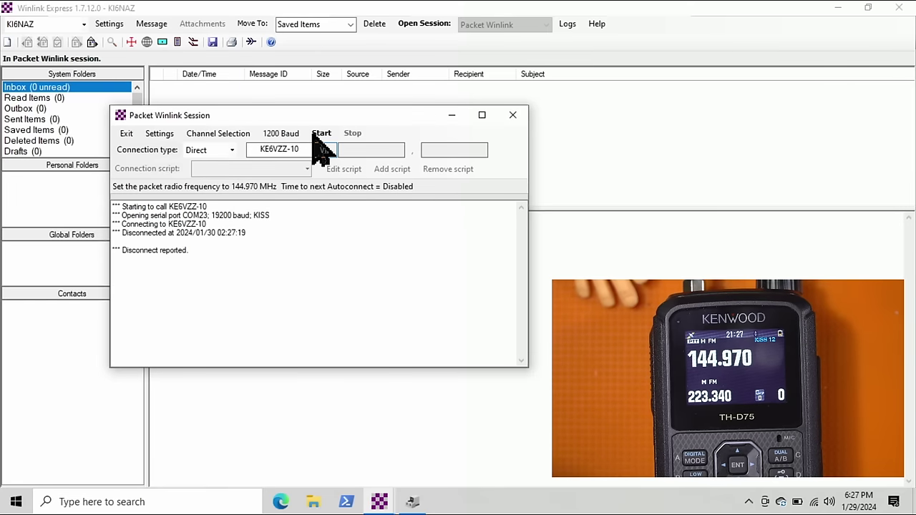
{"action": "left_click", "coordinate": [239, 151]}
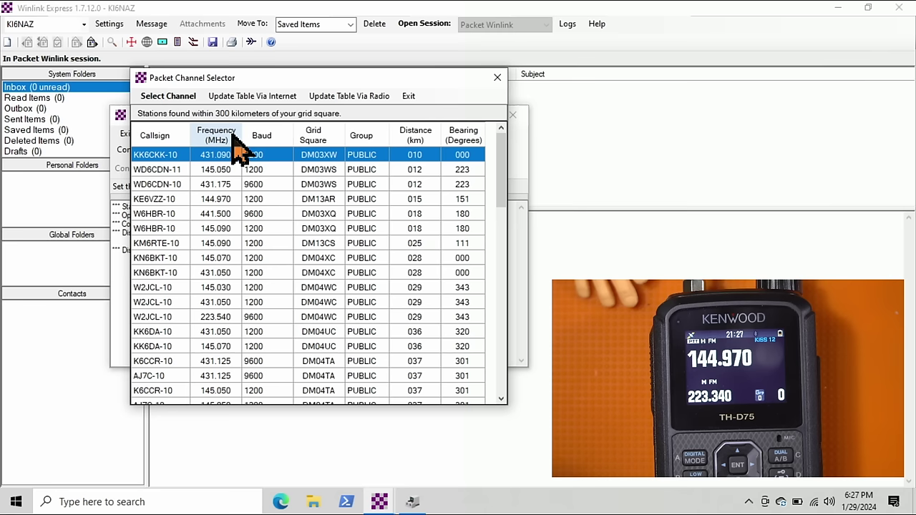
{"action": "double_click", "coordinate": [219, 199]}
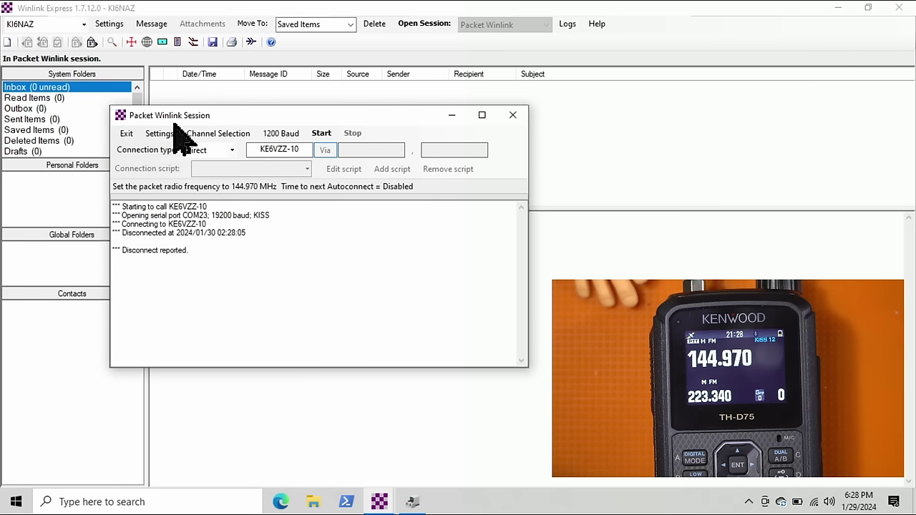
Step: Select the W6HBR-10 gateway on 145.090 MHz and start a packet session with it
{"action": "left_click", "coordinate": [198, 135]}
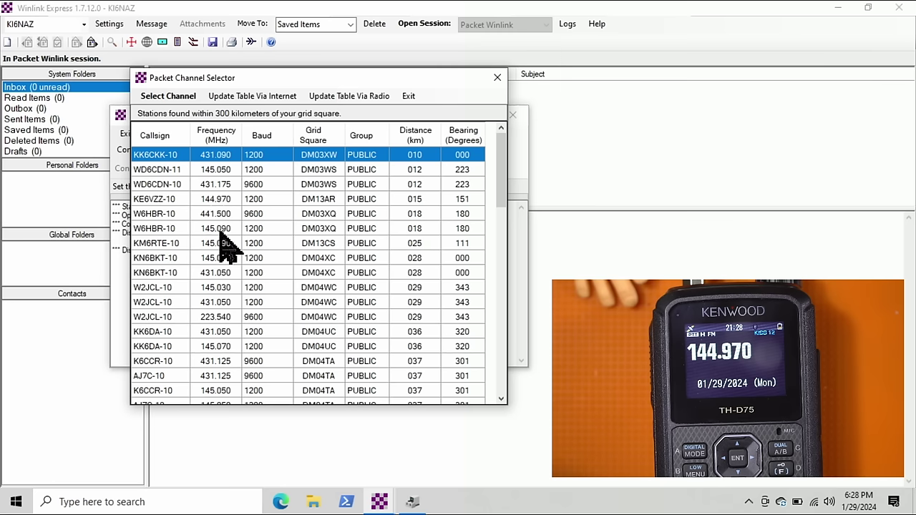
{"action": "double_click", "coordinate": [219, 231]}
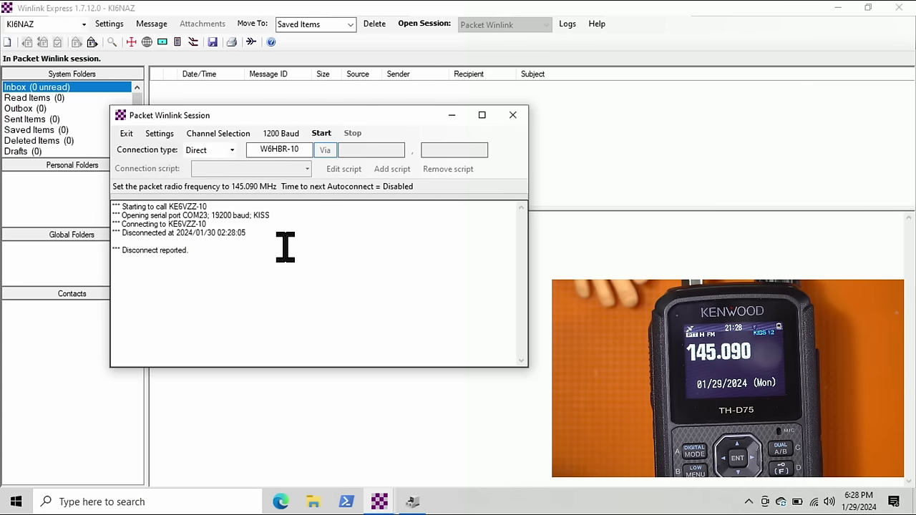
{"action": "left_click", "coordinate": [323, 136]}
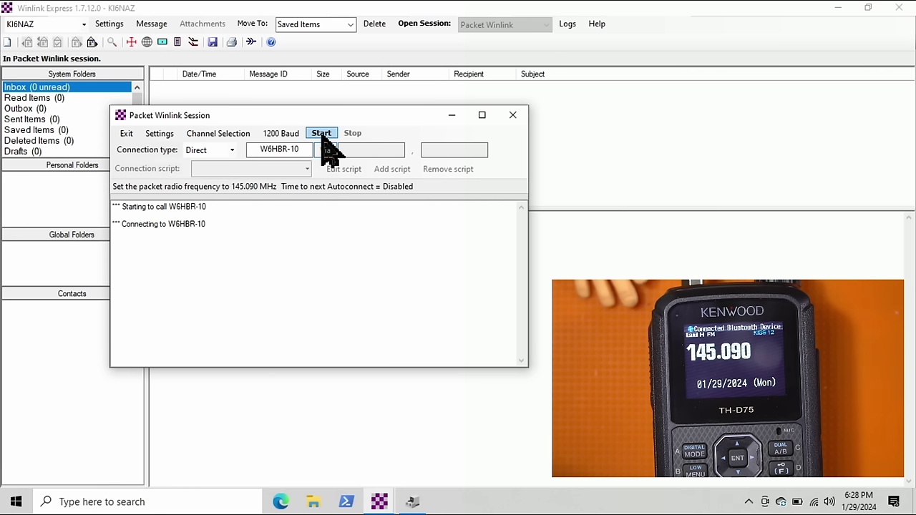
{"action": "left_click", "coordinate": [322, 136]}
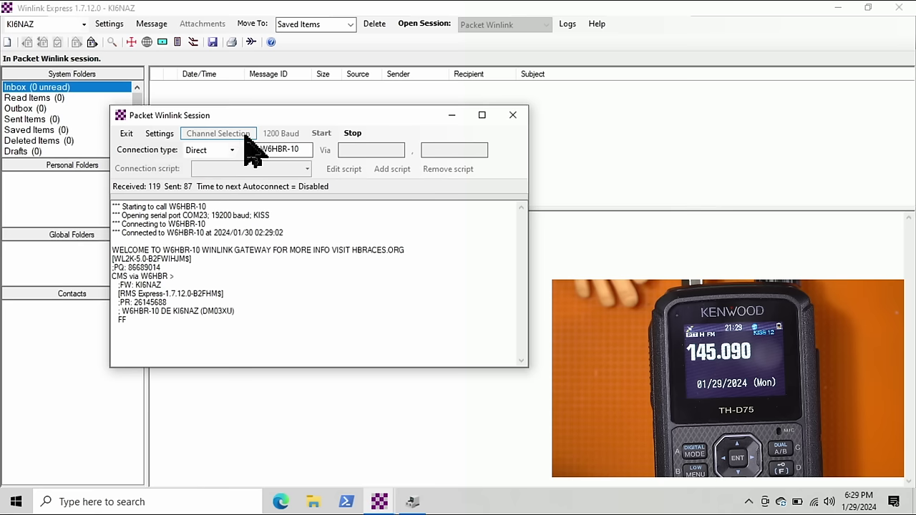
{"action": "left_click", "coordinate": [292, 276]}
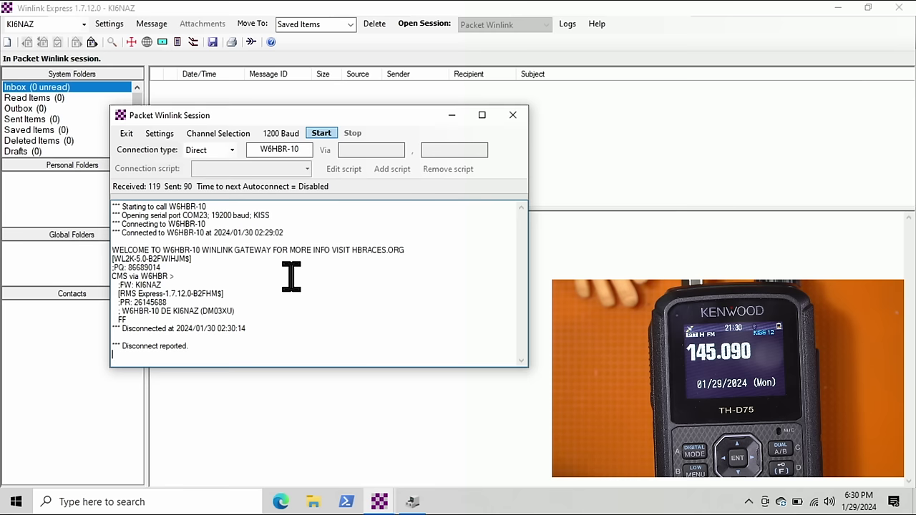
Step: Connect to the KM6RTE-10 gateway on 145.090 MHz to download mail, and move the session window clear of the message list
{"action": "left_click", "coordinate": [209, 136]}
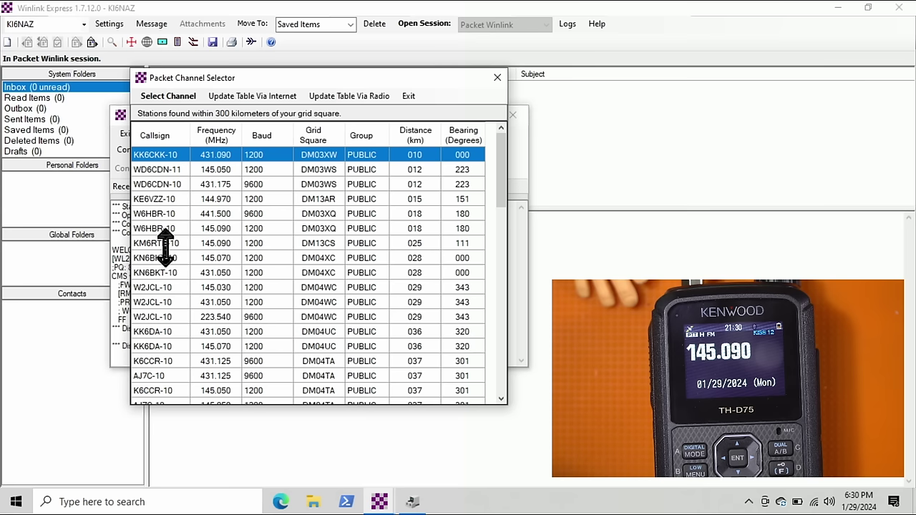
{"action": "double_click", "coordinate": [166, 245]}
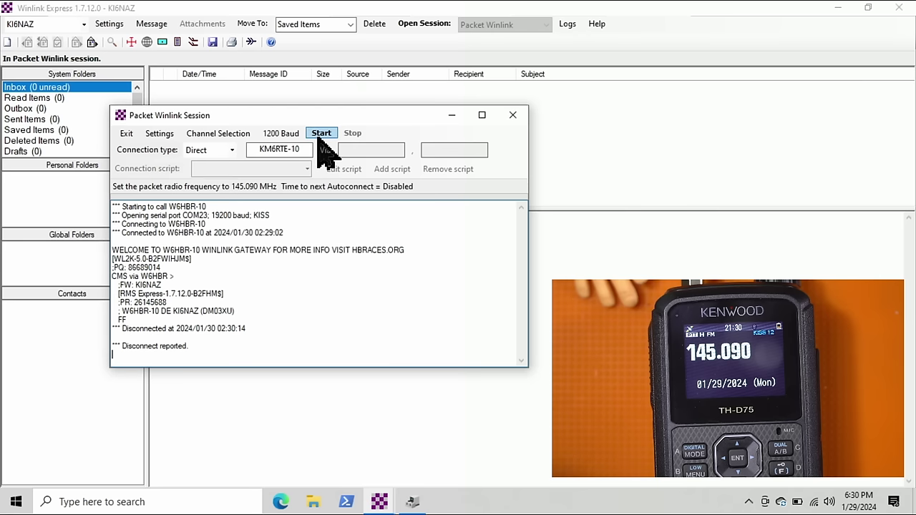
{"action": "left_click", "coordinate": [320, 138]}
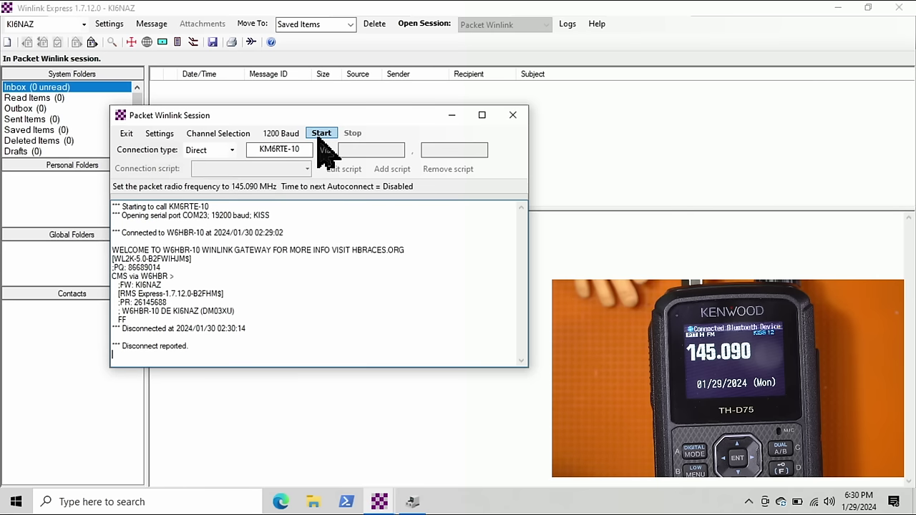
{"action": "left_click", "coordinate": [321, 138]}
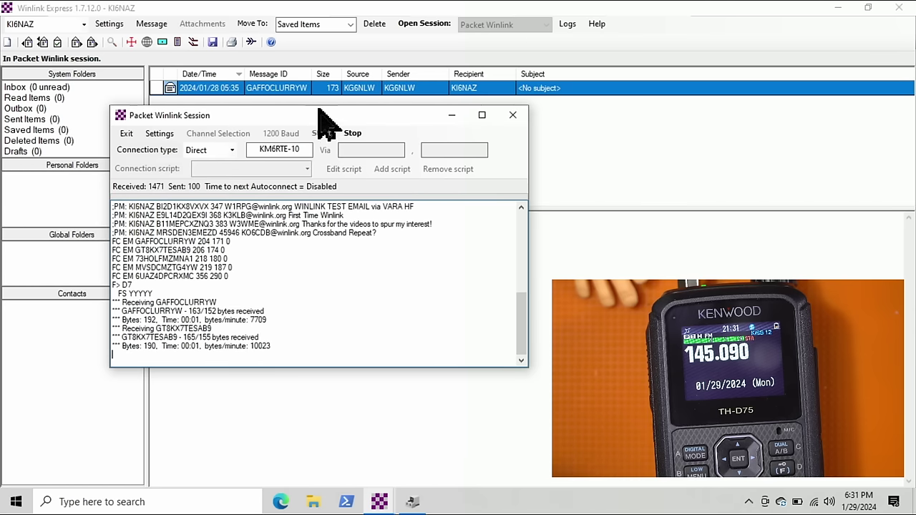
{"action": "left_click_drag", "start_coordinate": [319, 115], "coordinate": [237, 212]}
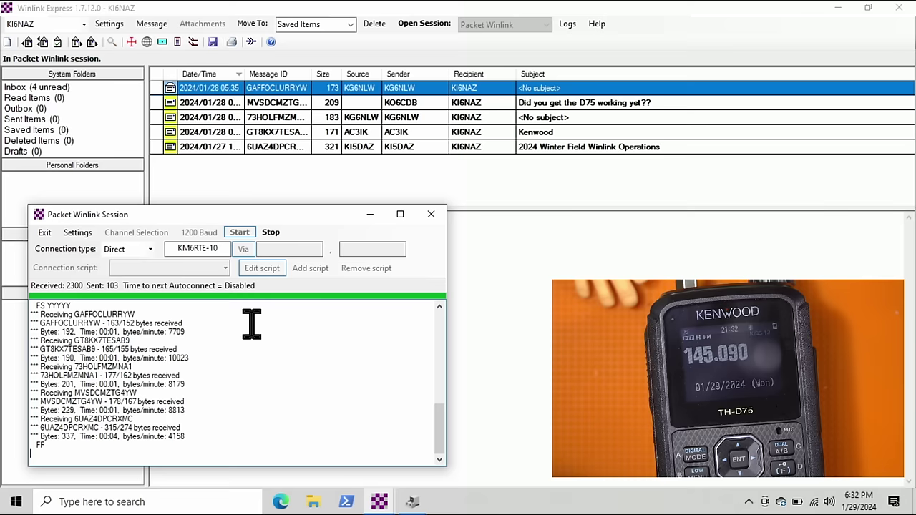
Step: Look through the session log, open the message "Did you get the D75 working yet??" and begin a reply to it
{"action": "scroll", "coordinate": [252, 322], "scroll_direction": "up", "scroll_amount": 4}
{"action": "scroll", "coordinate": [252, 322], "scroll_direction": "up", "scroll_amount": 3}
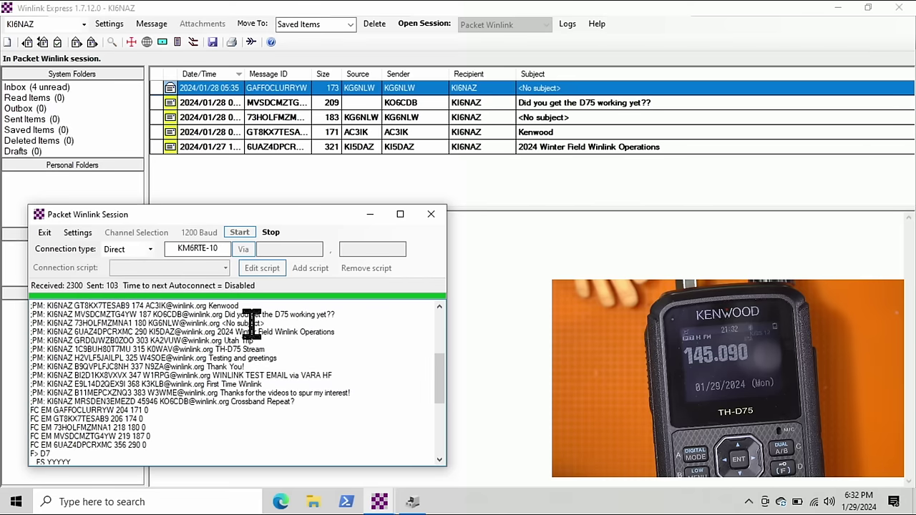
{"action": "scroll", "coordinate": [252, 322], "scroll_direction": "down", "scroll_amount": 6}
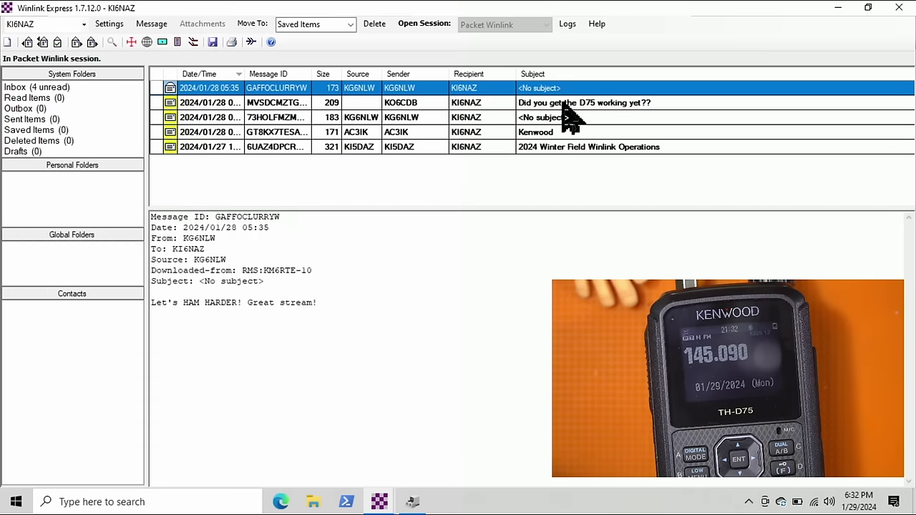
{"action": "left_click", "coordinate": [563, 104]}
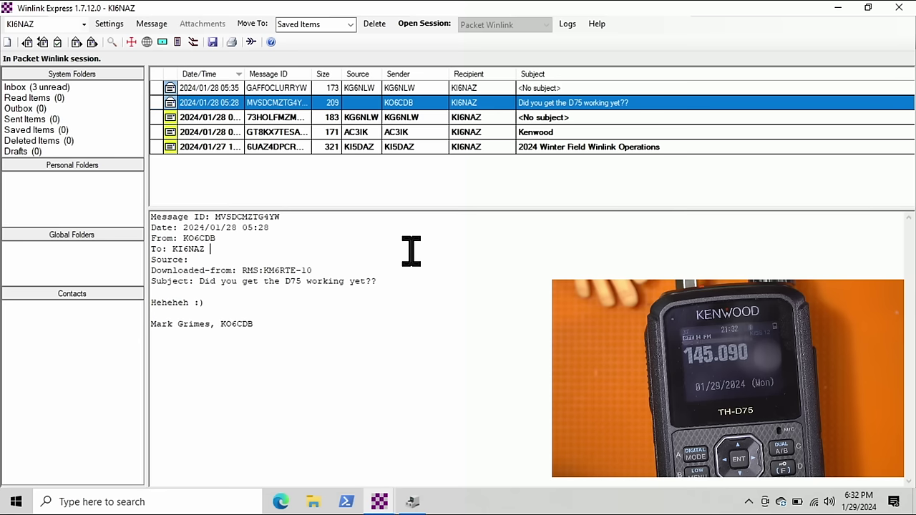
{"action": "right_click", "coordinate": [334, 265]}
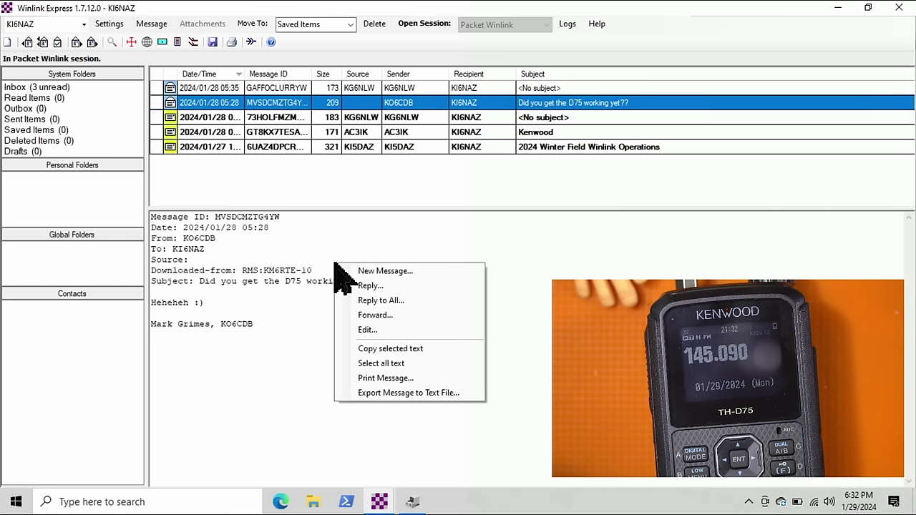
{"action": "left_click", "coordinate": [362, 300]}
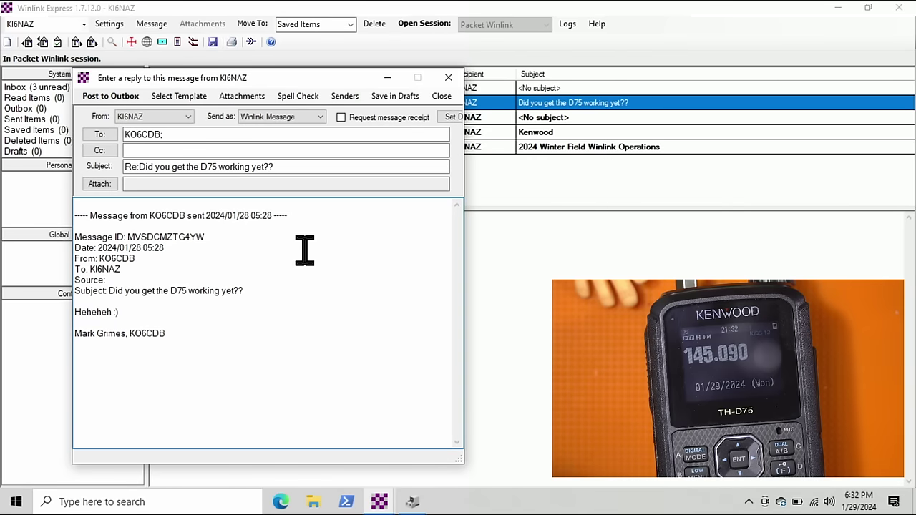
Step: Write "Yes, Indeed, de TH-D75 73," above the quoted message, sign with the sender's first name, and post the reply to the outbox
{"action": "type", "text": "Yes, Indeed, de TH-D75"}
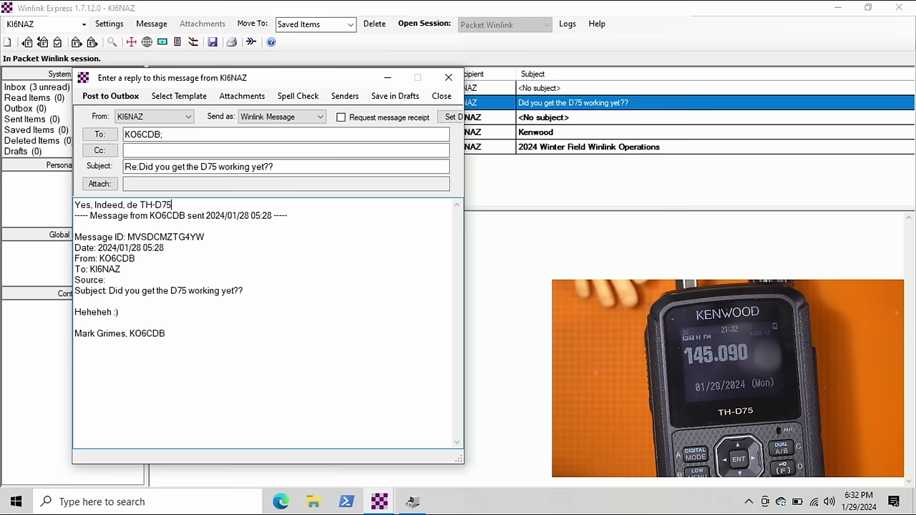
{"action": "key", "text": "Return"}
{"action": "key", "text": "Return"}
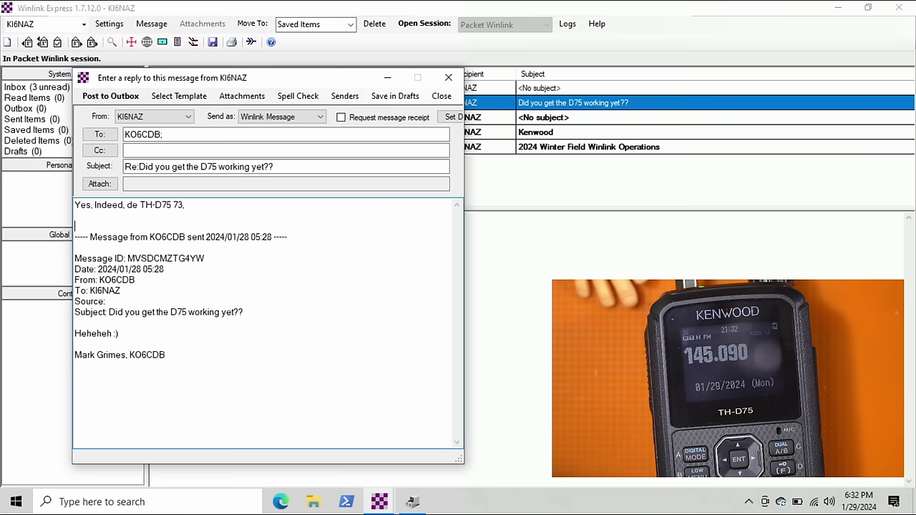
{"action": "type", "text": "Josh"}
{"action": "key", "text": "Return"}
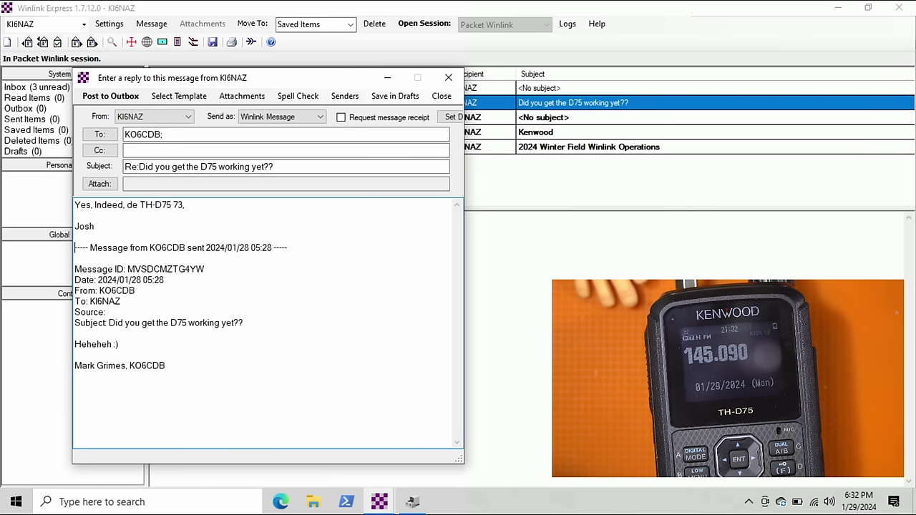
{"action": "left_click", "coordinate": [120, 99]}
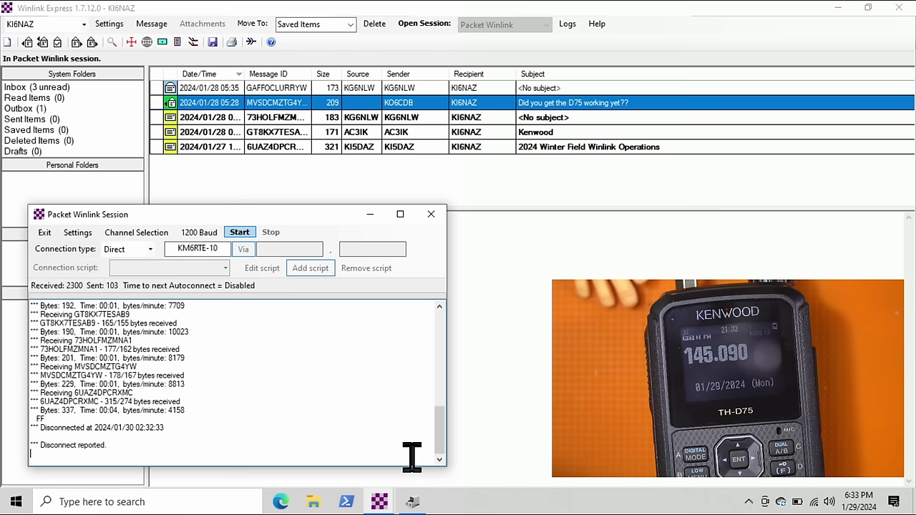
Step: Start a packet session to send the queued reply, and bring the session window back in front of the message list
{"action": "left_click", "coordinate": [239, 232]}
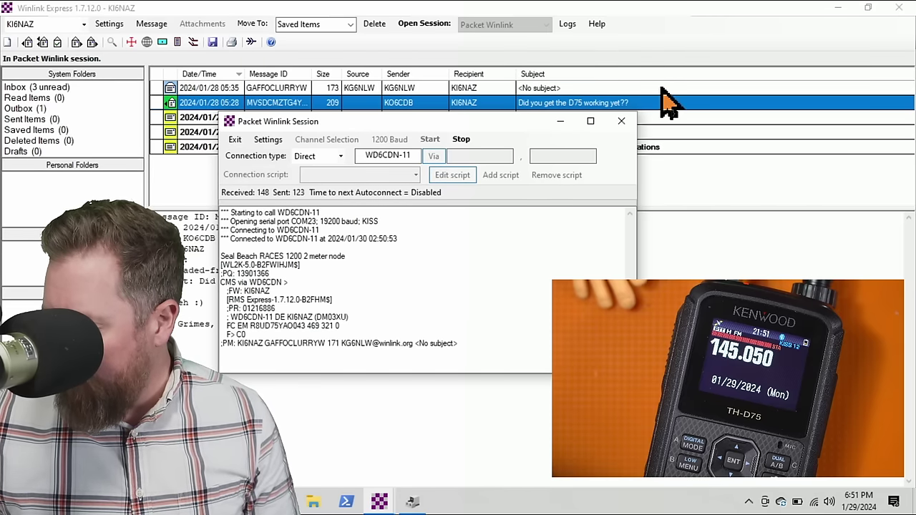
{"action": "left_click", "coordinate": [701, 177]}
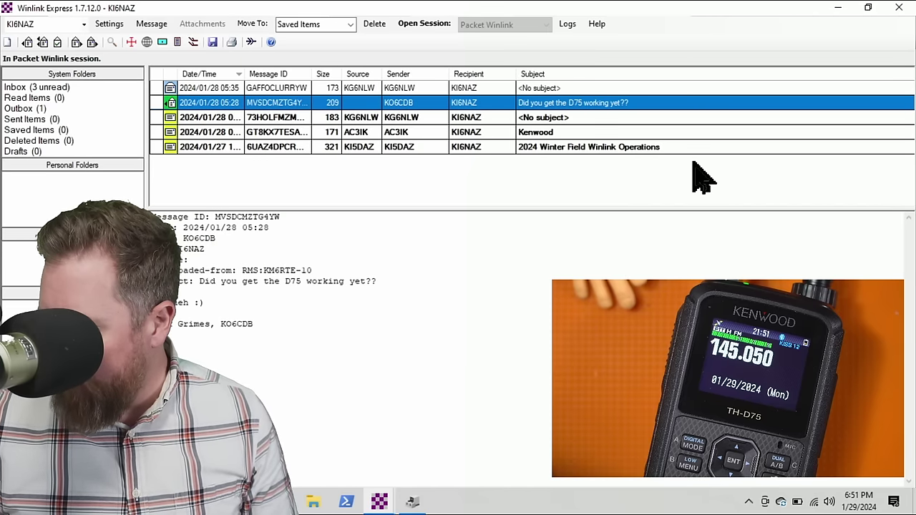
{"action": "left_click", "coordinate": [411, 502]}
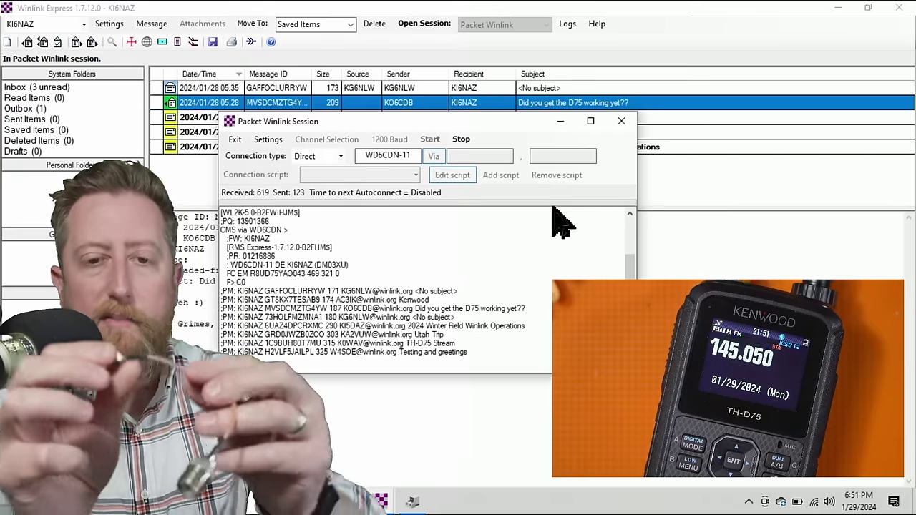